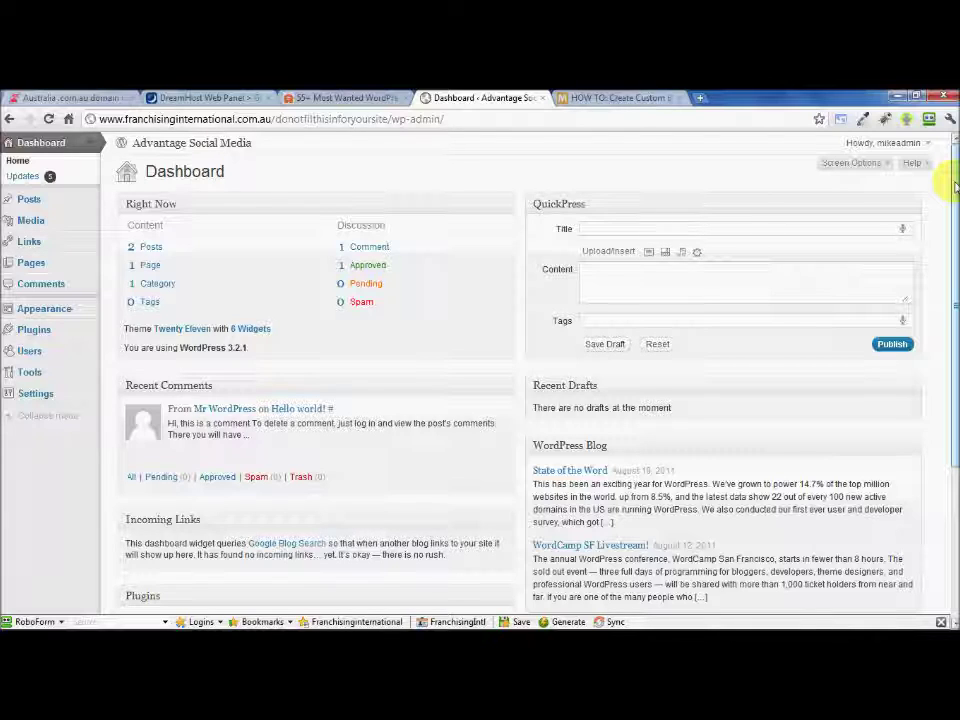
- Open the theme management page from the dashboard and look through the installed themes
{"action": "left_click_drag", "start_coordinate": [955, 187], "coordinate": [945, 199]}
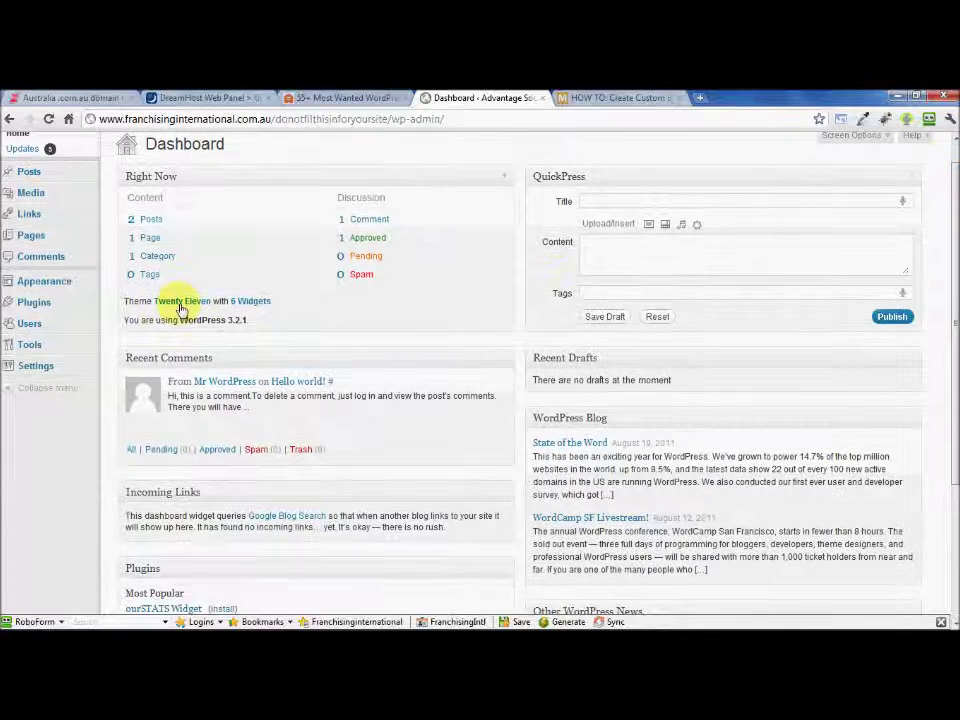
{"action": "left_click", "coordinate": [88, 286]}
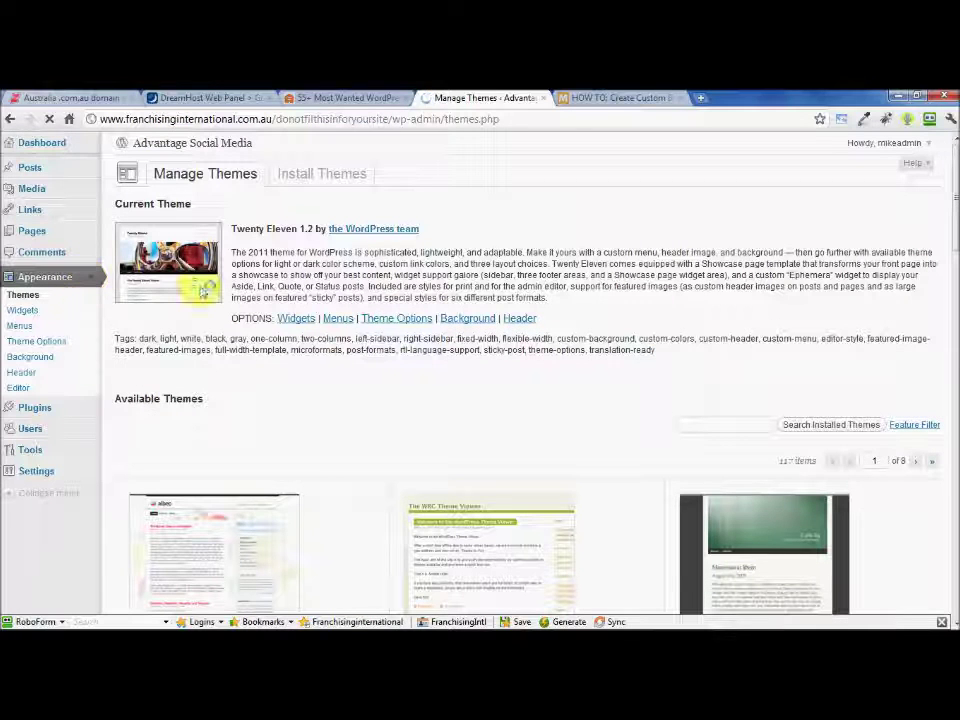
{"action": "left_click_drag", "start_coordinate": [950, 205], "coordinate": [952, 233]}
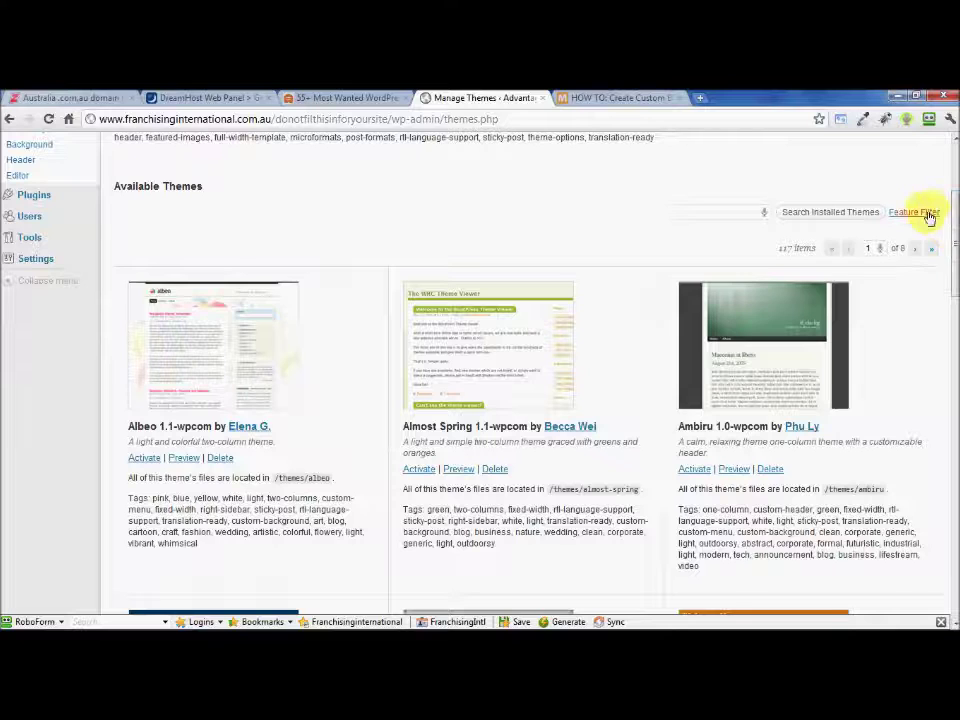
{"action": "scroll", "coordinate": [930, 170], "scroll_direction": "up", "scroll_amount": 2}
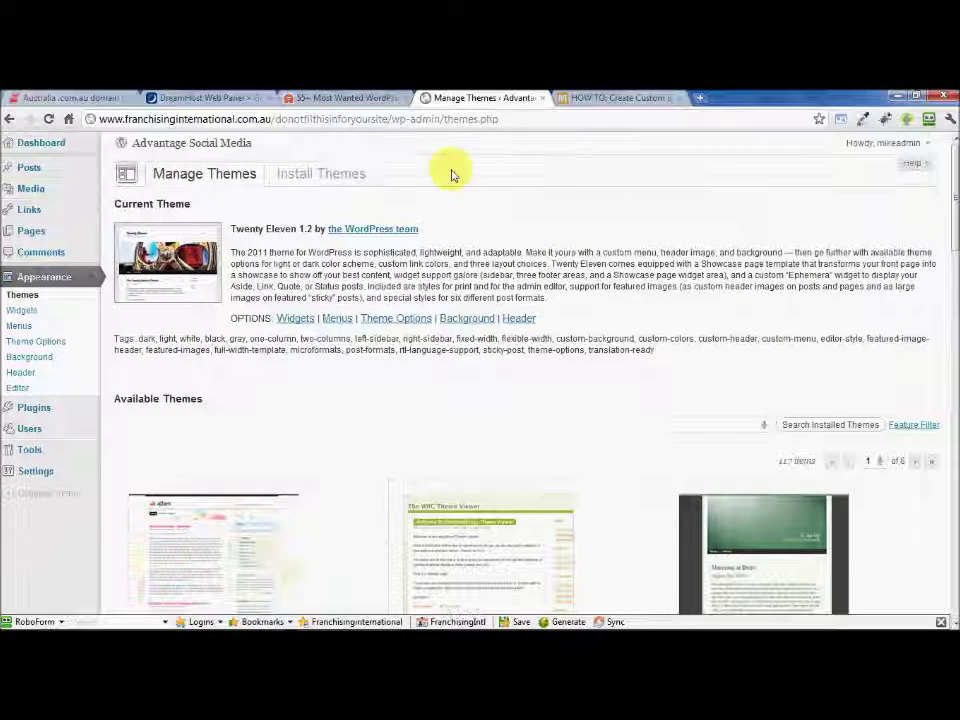
- Open the theme installer and browse the featured themes
{"action": "left_click", "coordinate": [343, 173]}
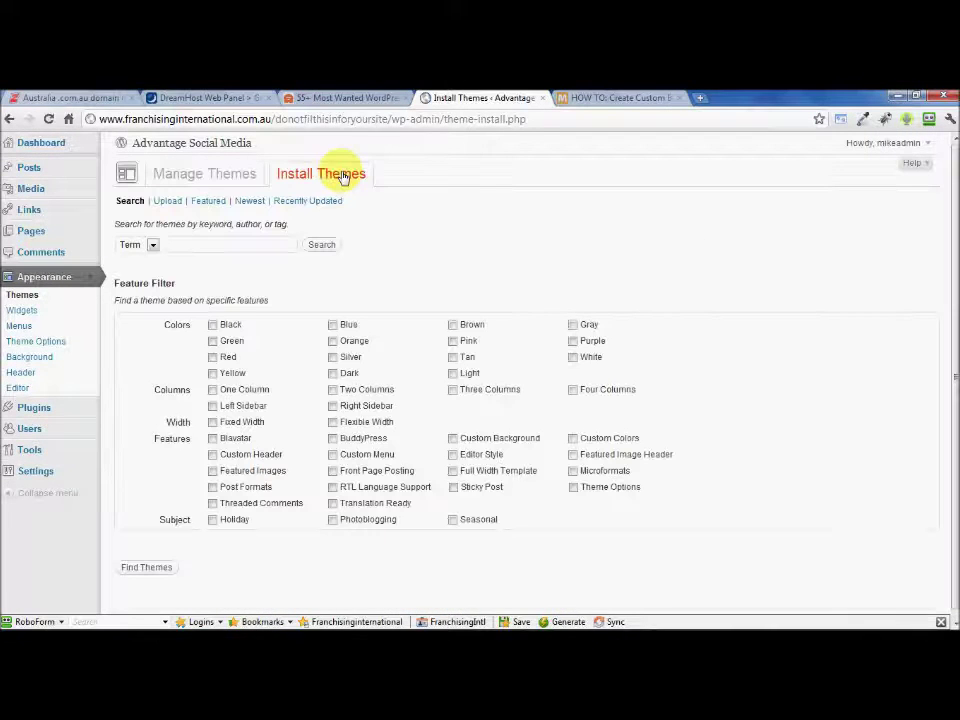
{"action": "left_click", "coordinate": [216, 207]}
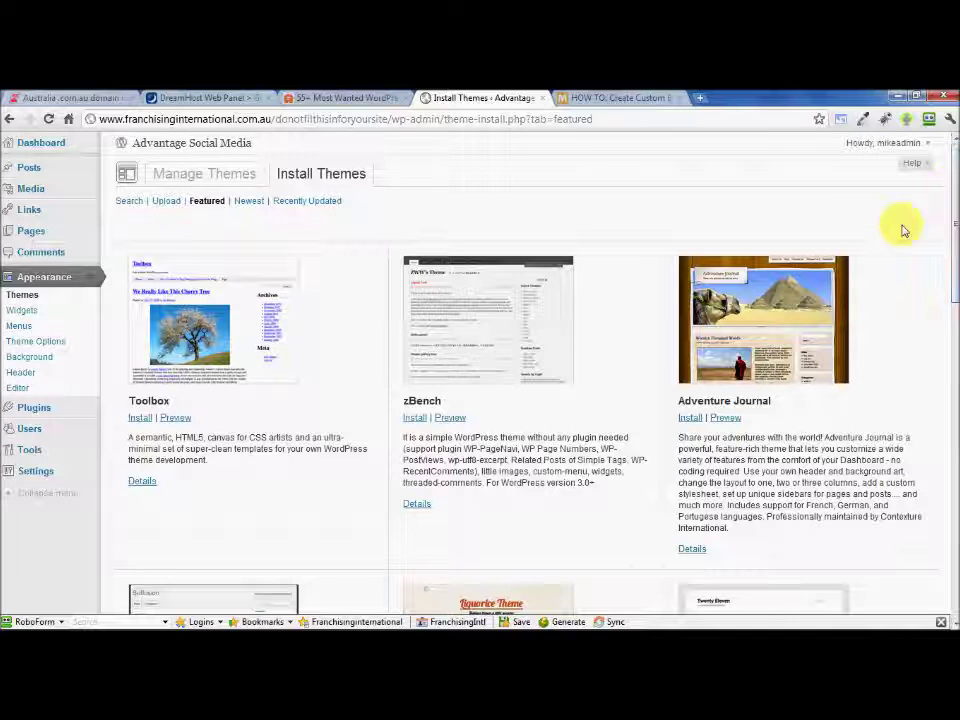
{"action": "left_click_drag", "start_coordinate": [950, 212], "coordinate": [948, 160]}
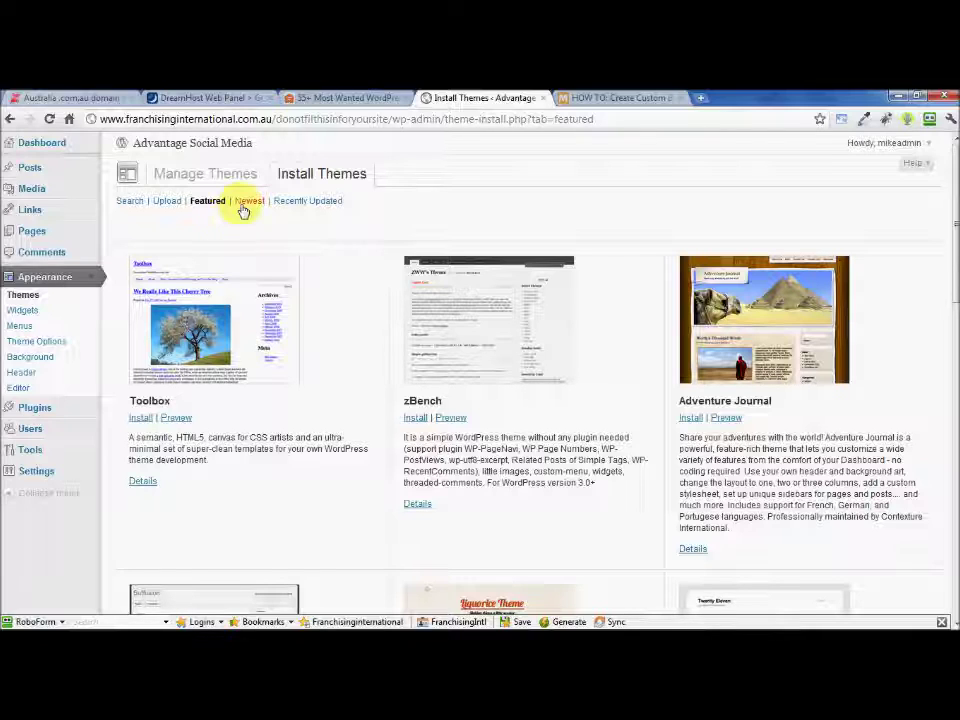
- Install the Mantra theme from the recently updated themes and activate it
{"action": "left_click", "coordinate": [289, 204]}
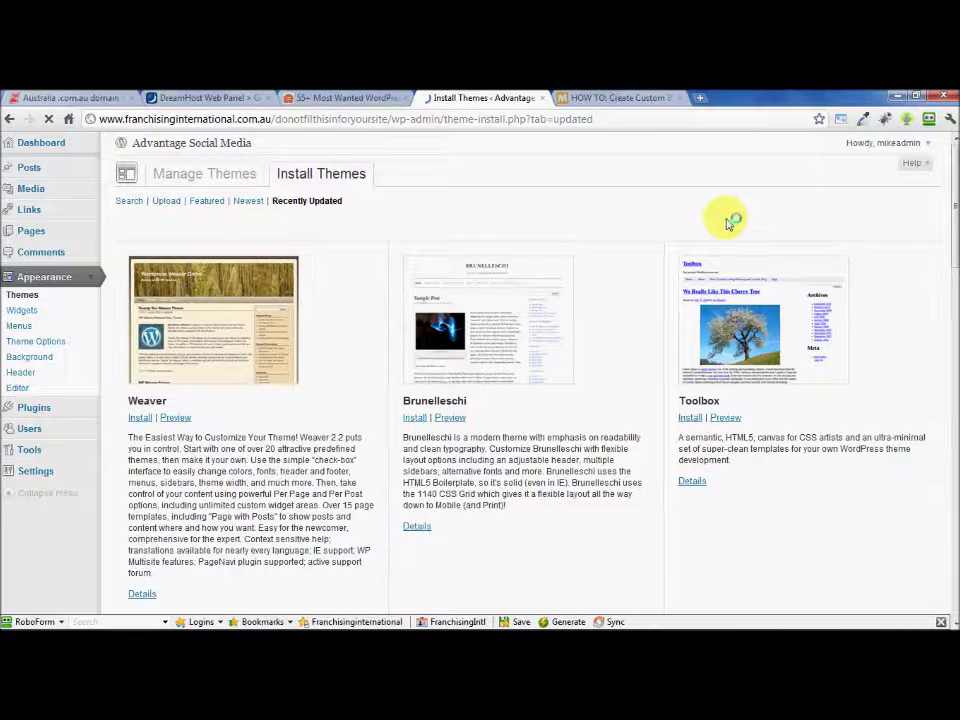
{"action": "left_click_drag", "start_coordinate": [953, 207], "coordinate": [948, 320]}
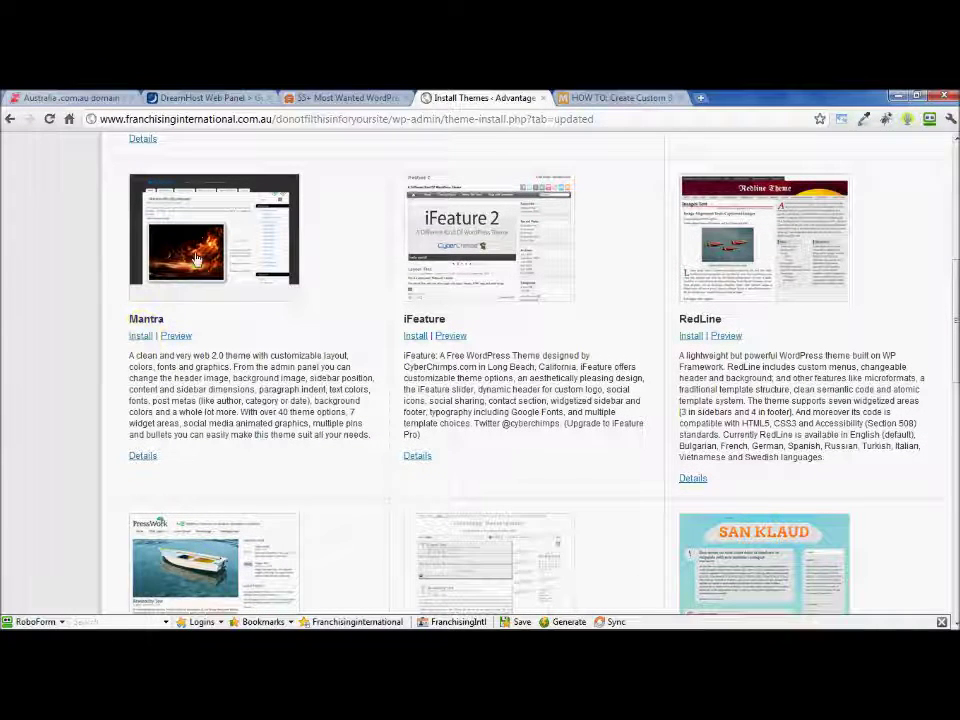
{"action": "left_click", "coordinate": [140, 336]}
{"action": "left_click", "coordinate": [606, 374]}
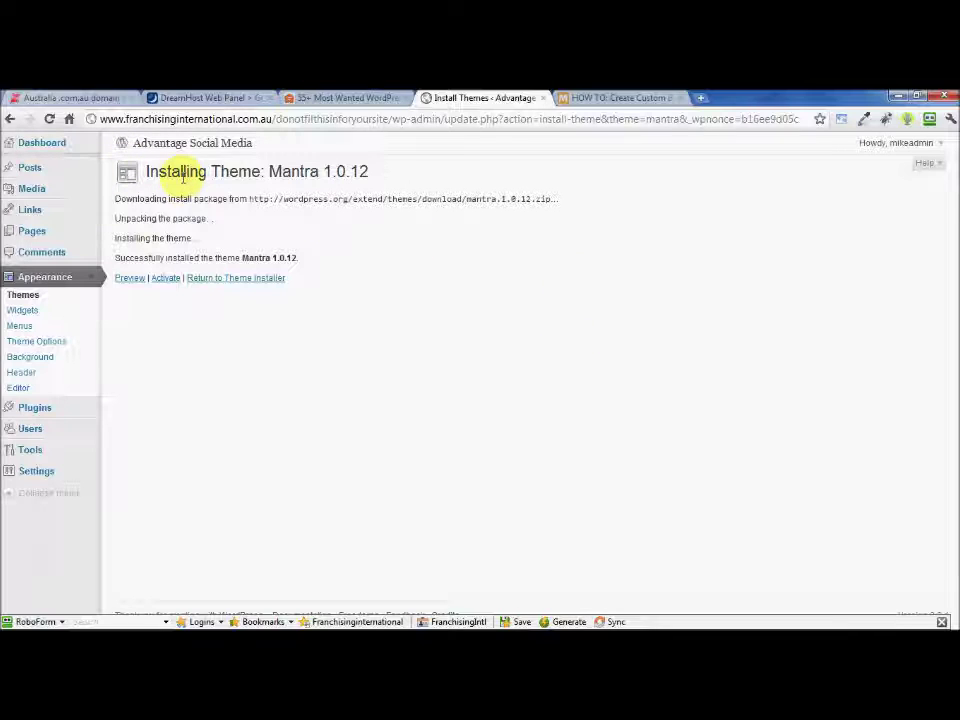
{"action": "left_click", "coordinate": [166, 280]}
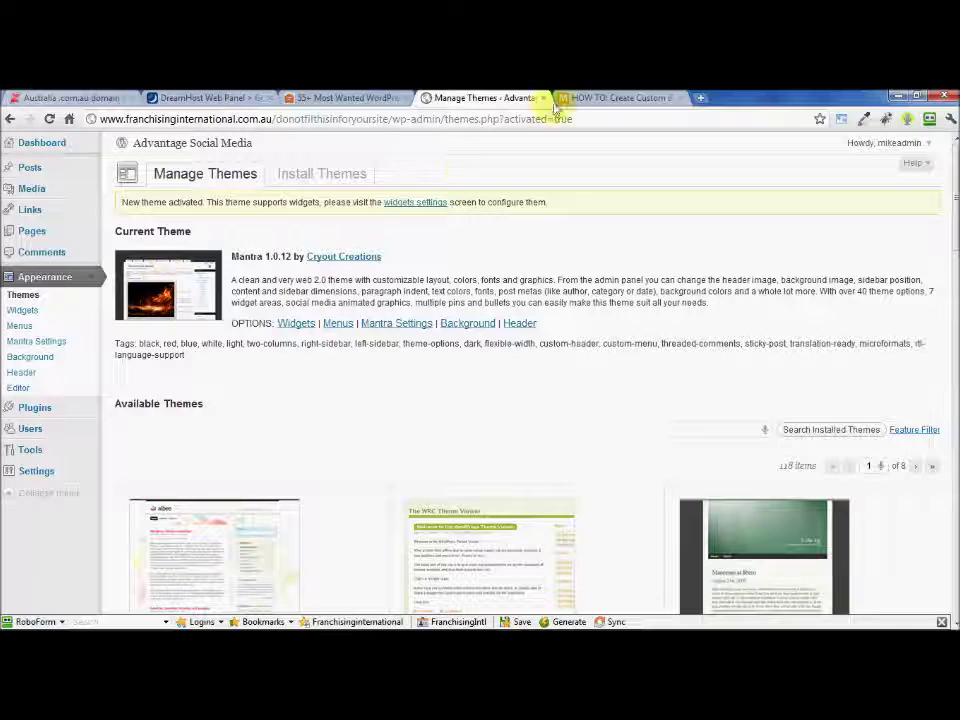
{"action": "left_click_drag", "start_coordinate": [392, 119], "coordinate": [85, 118]}
{"action": "key", "text": "ctrl+c"}
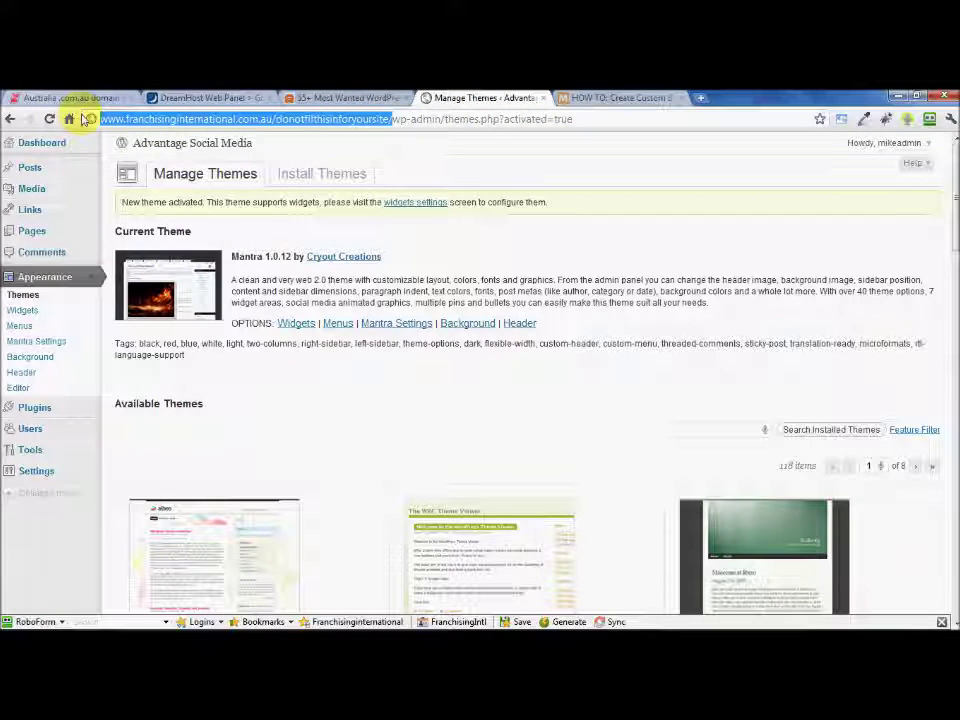
{"action": "key", "text": "ctrl+Tab"}
{"action": "key", "text": "ctrl+v"}
{"action": "key", "text": "Return"}
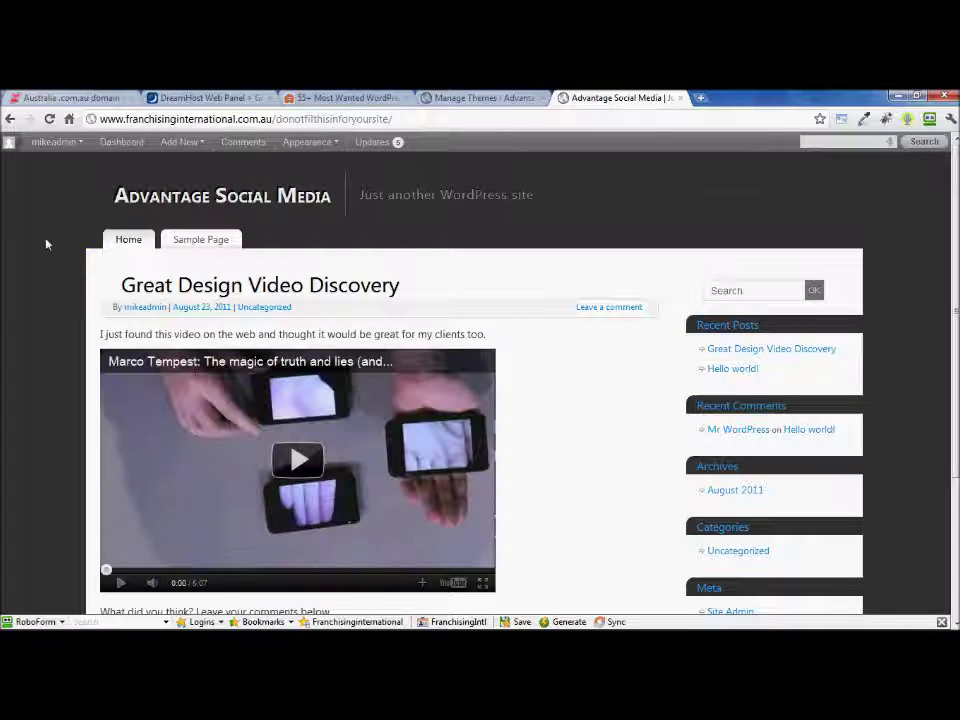
{"action": "scroll", "coordinate": [48, 244], "scroll_direction": "down", "scroll_amount": 3}
{"action": "scroll", "coordinate": [52, 246], "scroll_direction": "up", "scroll_amount": 2}
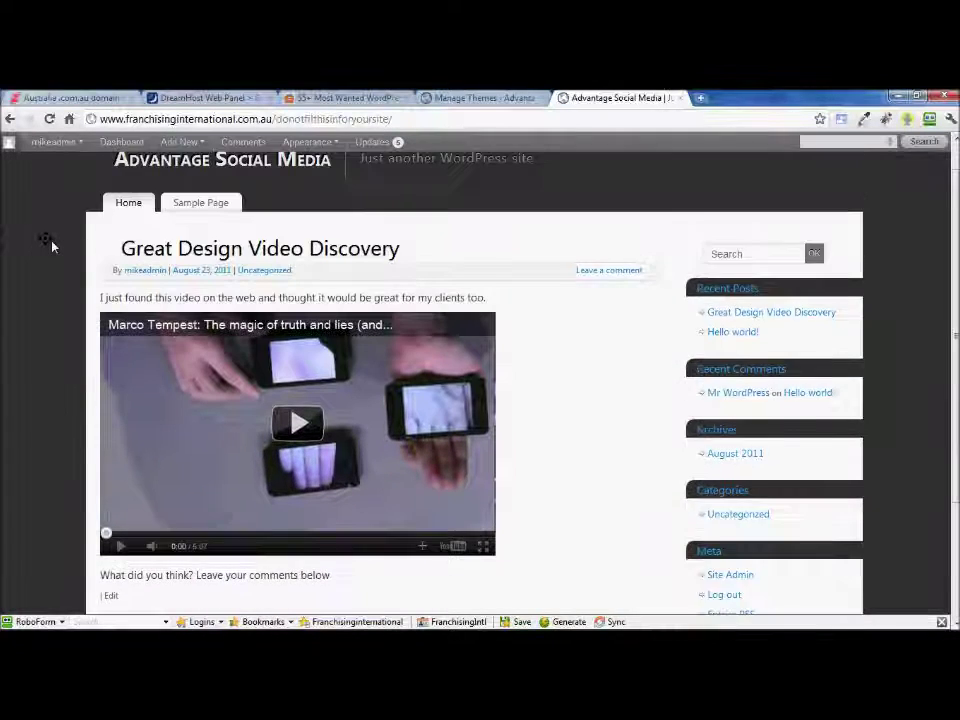
{"action": "scroll", "coordinate": [52, 246], "scroll_direction": "up", "scroll_amount": 1}
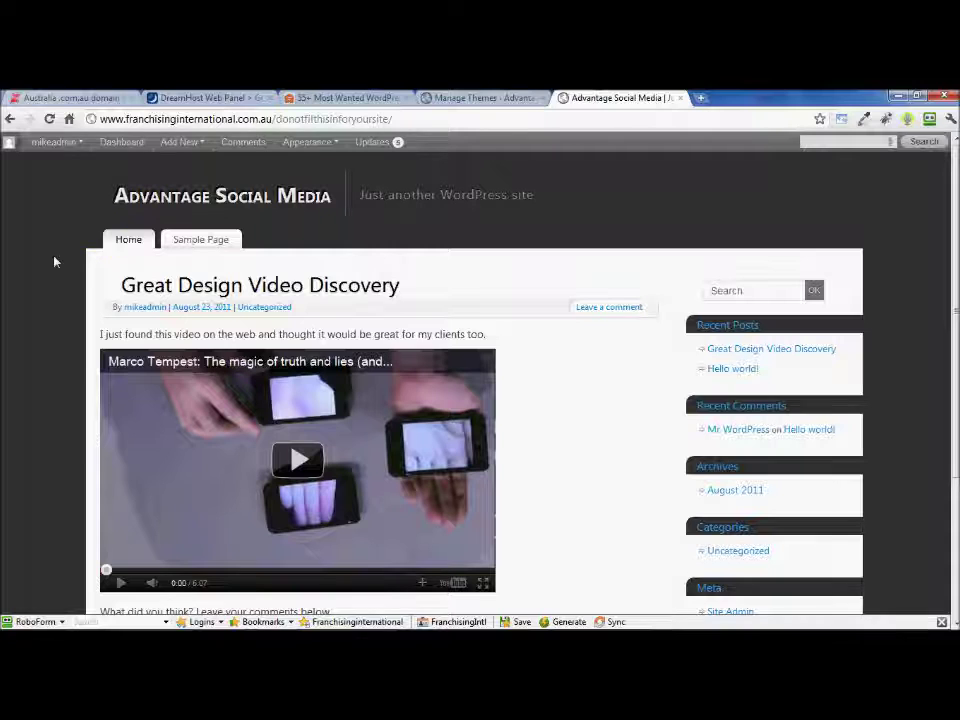
{"action": "scroll", "coordinate": [55, 262], "scroll_direction": "down", "scroll_amount": 3}
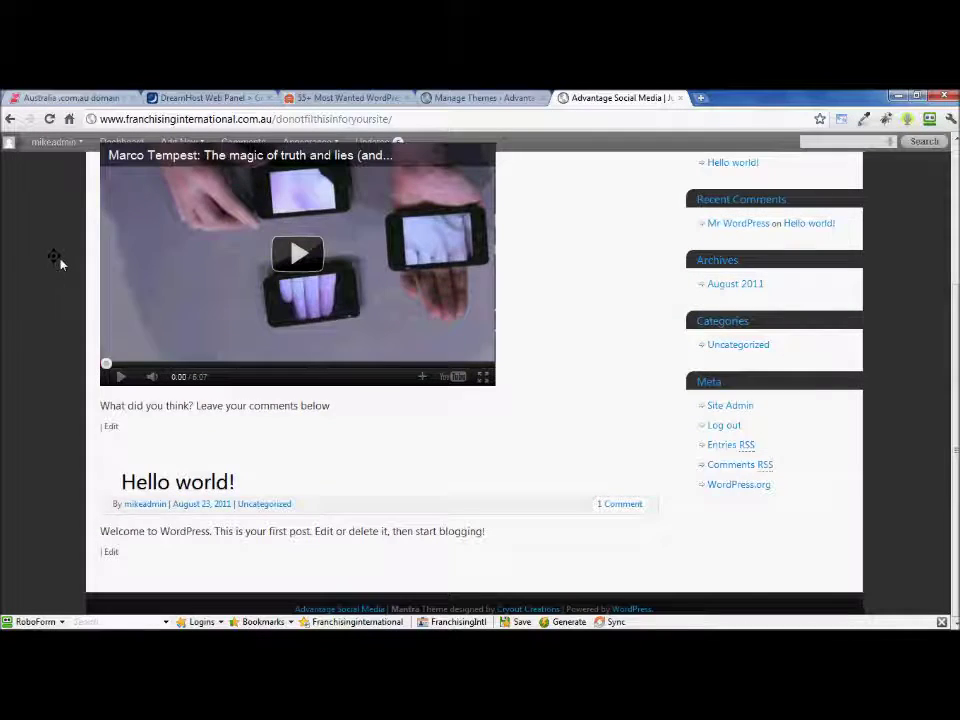
{"action": "scroll", "coordinate": [58, 260], "scroll_direction": "up", "scroll_amount": 3}
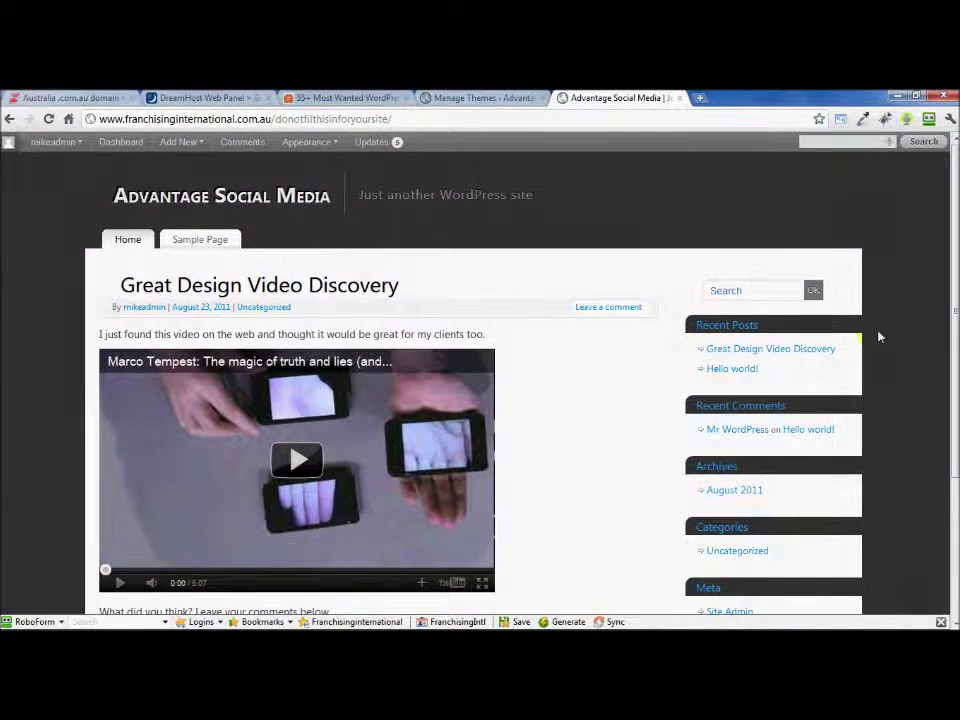
- Back in the site administration, install the Contact Form 7 plugin from the popular plugins and activate it
{"action": "key", "text": "ctrl+shift+Tab"}
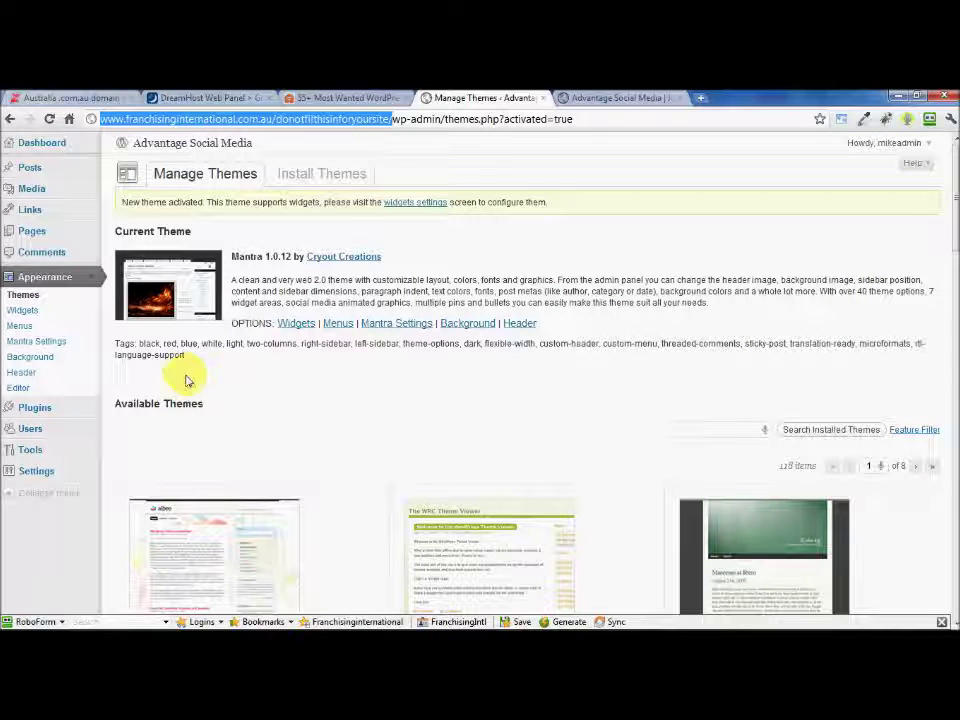
{"action": "left_click", "coordinate": [57, 417]}
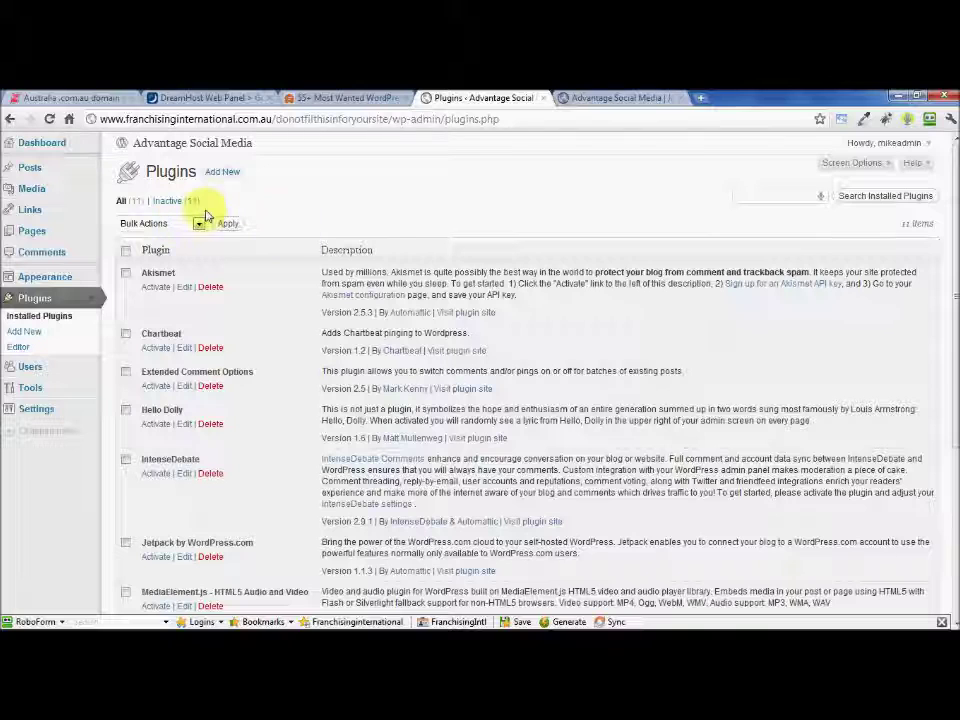
{"action": "left_click", "coordinate": [28, 333]}
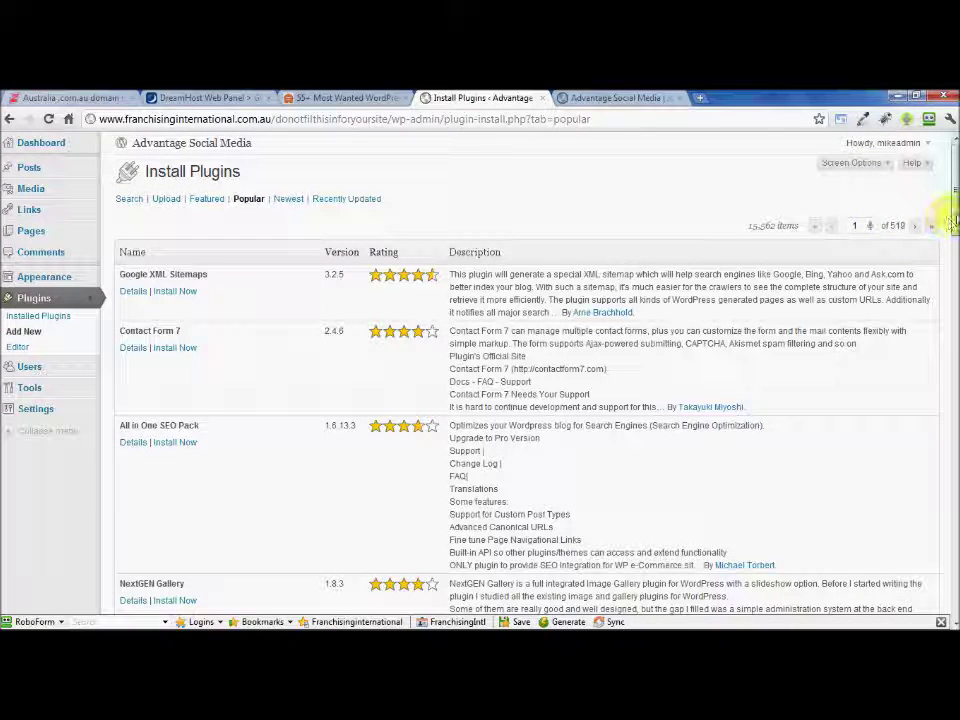
{"action": "left_click_drag", "start_coordinate": [950, 218], "coordinate": [949, 233]}
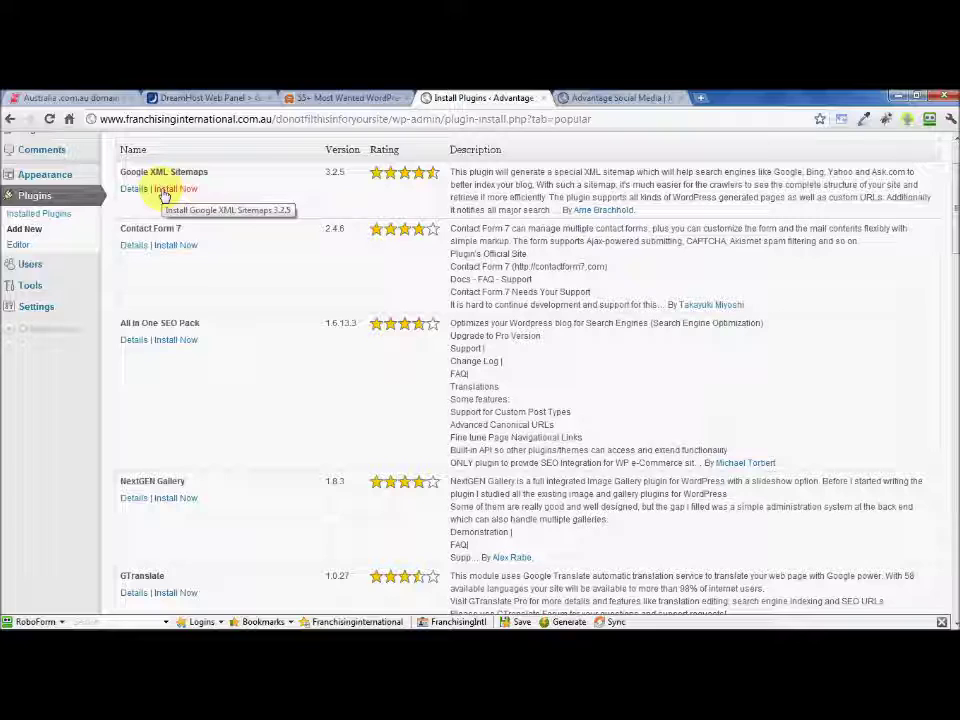
{"action": "left_click", "coordinate": [180, 246]}
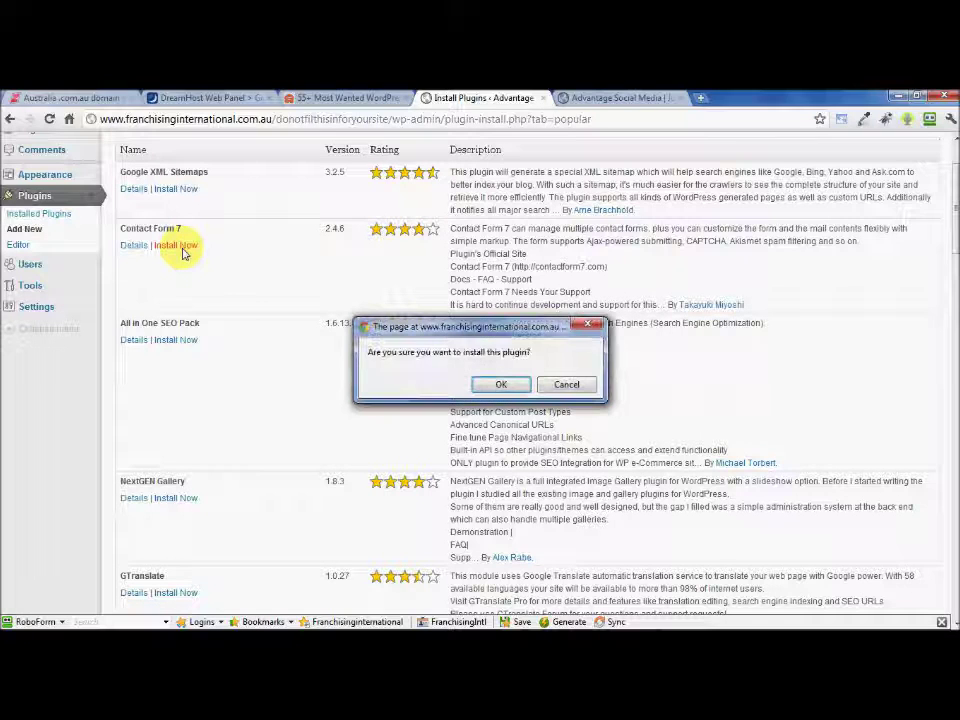
{"action": "left_click", "coordinate": [499, 385]}
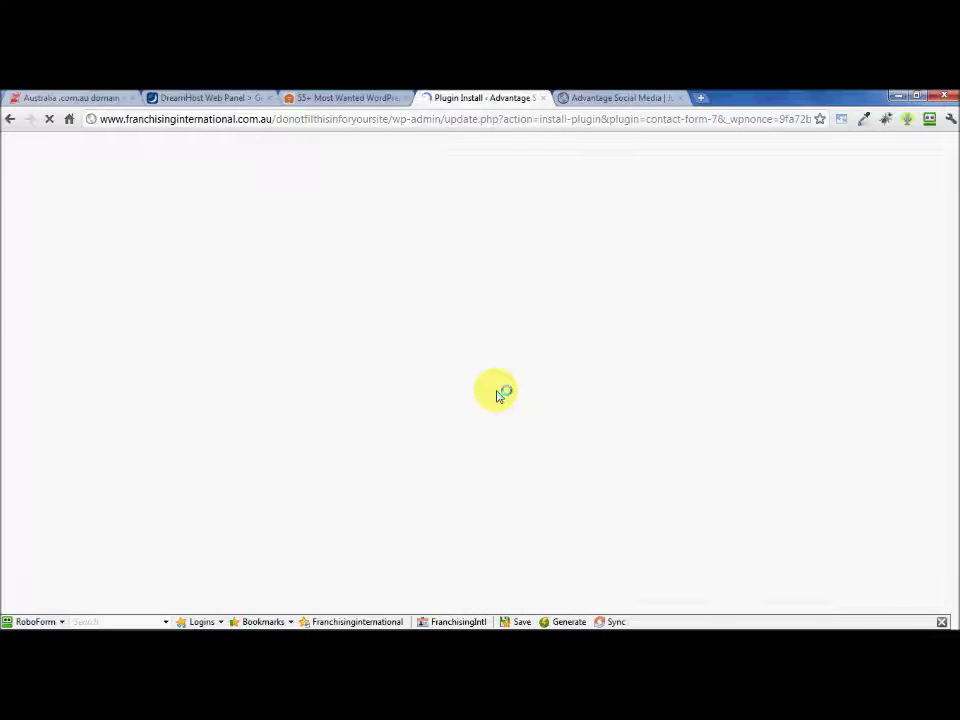
{"action": "left_click", "coordinate": [144, 283]}
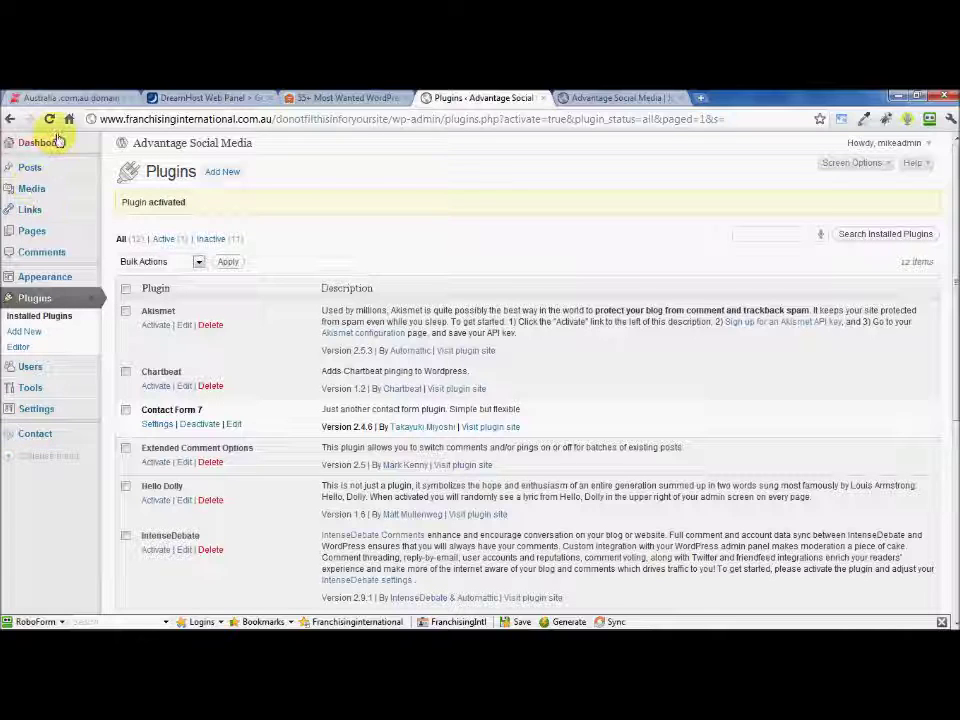
- Open the Contact Form 7 settings and examine the name, email, subject, message and send fields in Contact form 1's template
{"action": "left_click", "coordinate": [34, 434]}
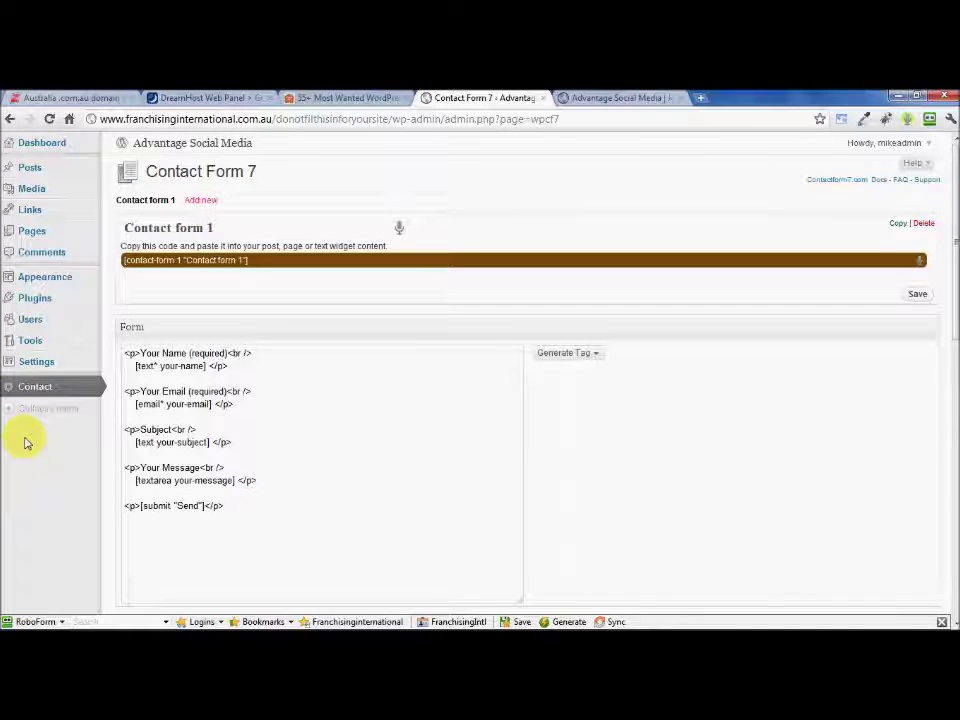
{"action": "left_click_drag", "start_coordinate": [955, 190], "coordinate": [945, 126]}
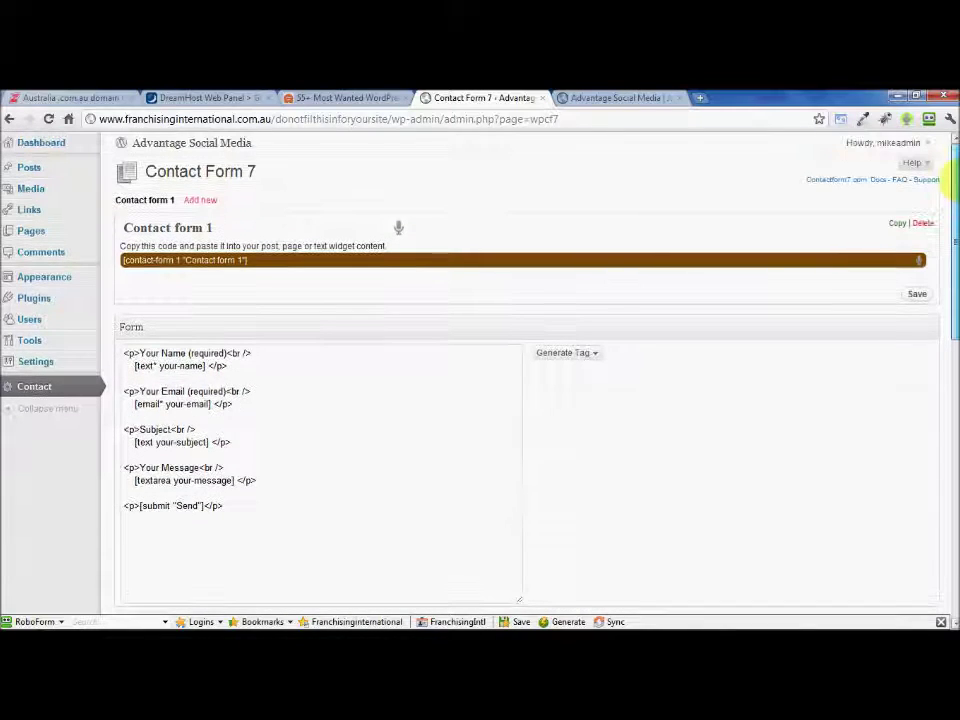
{"action": "left_click", "coordinate": [139, 352]}
{"action": "left_click_drag", "start_coordinate": [139, 352], "coordinate": [189, 352]}
{"action": "double_click", "coordinate": [172, 391]}
{"action": "double_click", "coordinate": [155, 429]}
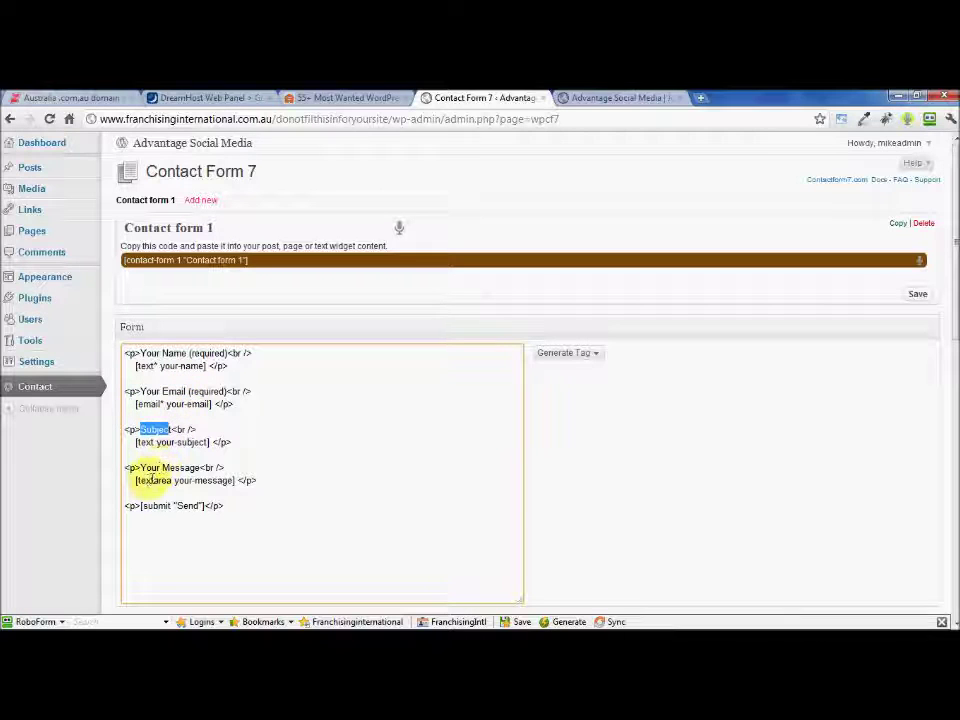
{"action": "left_click_drag", "start_coordinate": [140, 467], "coordinate": [199, 467]}
{"action": "double_click", "coordinate": [188, 505]}
{"action": "left_click", "coordinate": [200, 505]}
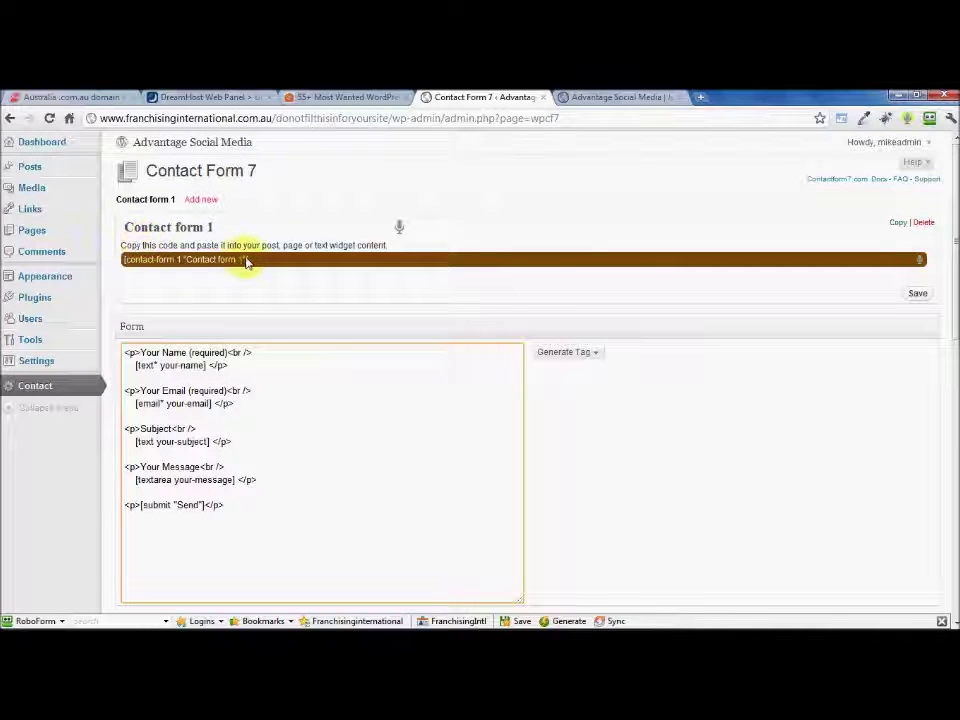
- Copy the shortcode [contact-form 1 "Contact form 1"] of Contact form 1
{"action": "left_click_drag", "start_coordinate": [246, 261], "coordinate": [124, 260]}
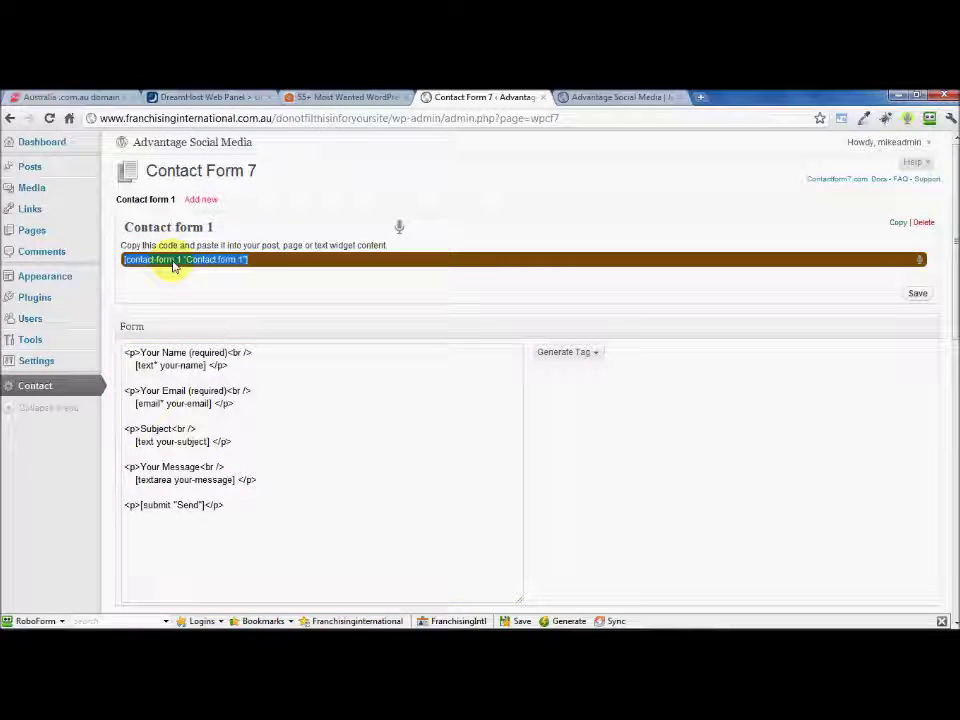
{"action": "right_click", "coordinate": [172, 264]}
{"action": "left_click", "coordinate": [223, 318]}
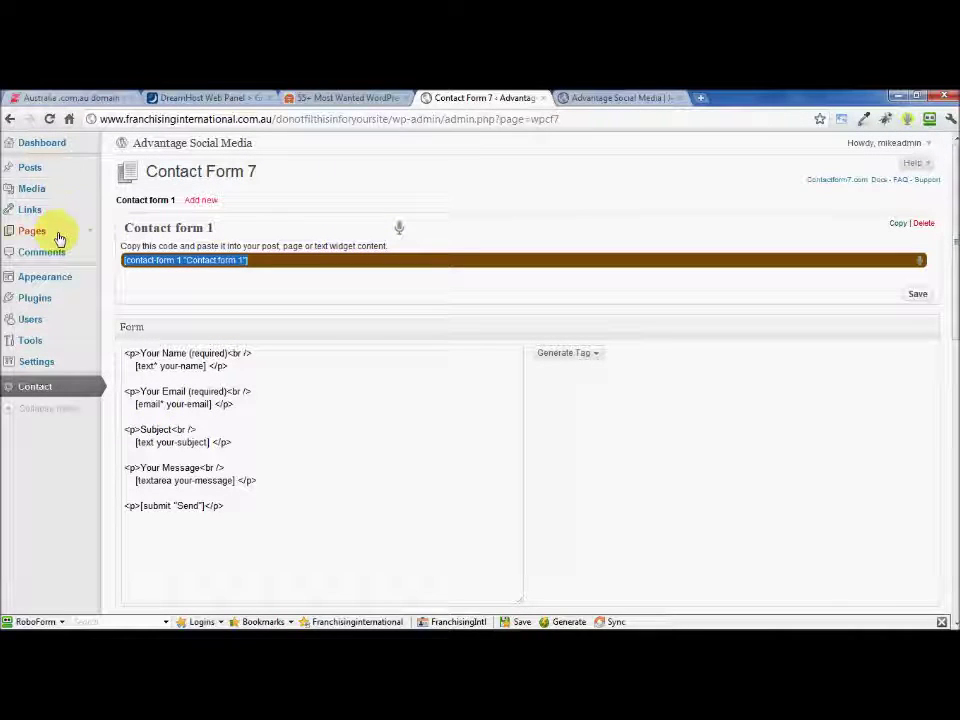
- Create a new page titled "Contact Us" containing the copied contact form shortcode and publish it
{"action": "left_click", "coordinate": [91, 234]}
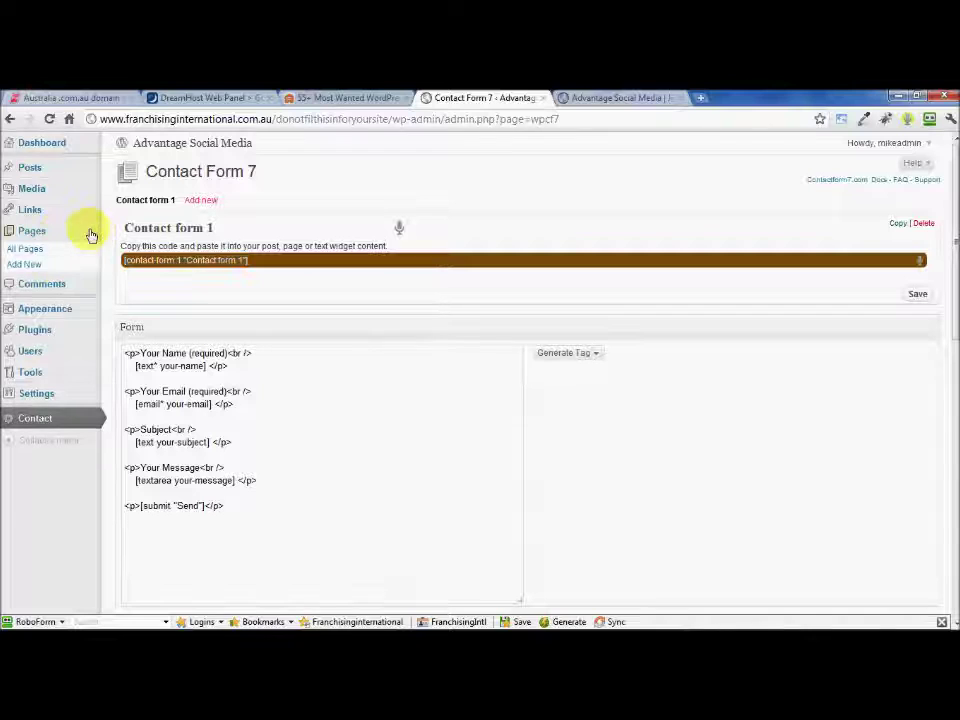
{"action": "left_click", "coordinate": [30, 265]}
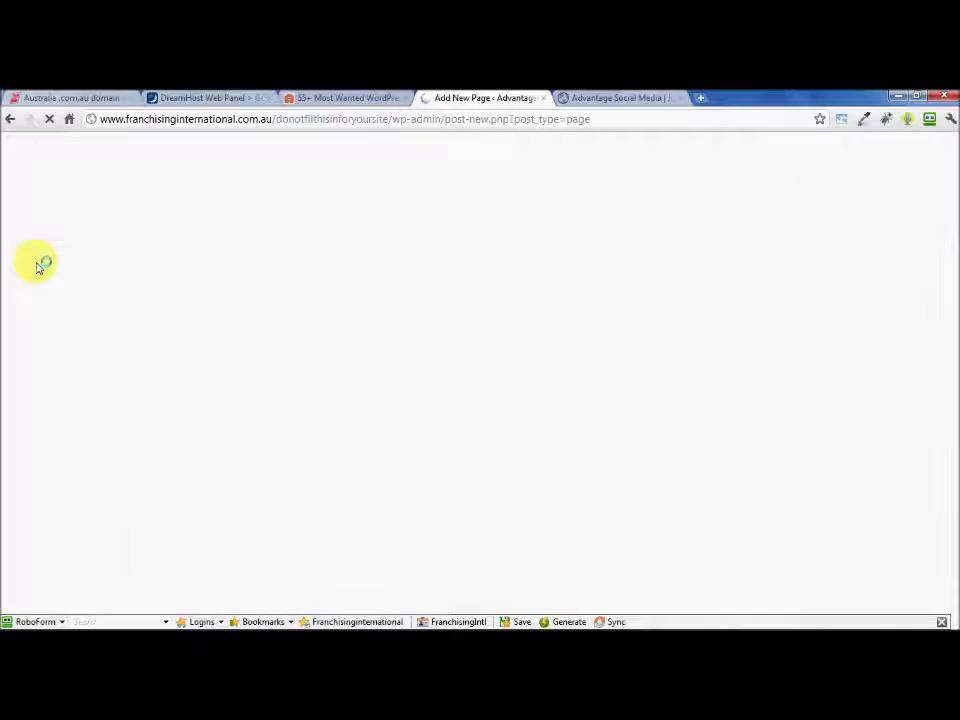
{"action": "left_click", "coordinate": [257, 204]}
{"action": "type", "text": "Contact Us"}
{"action": "left_click", "coordinate": [434, 350]}
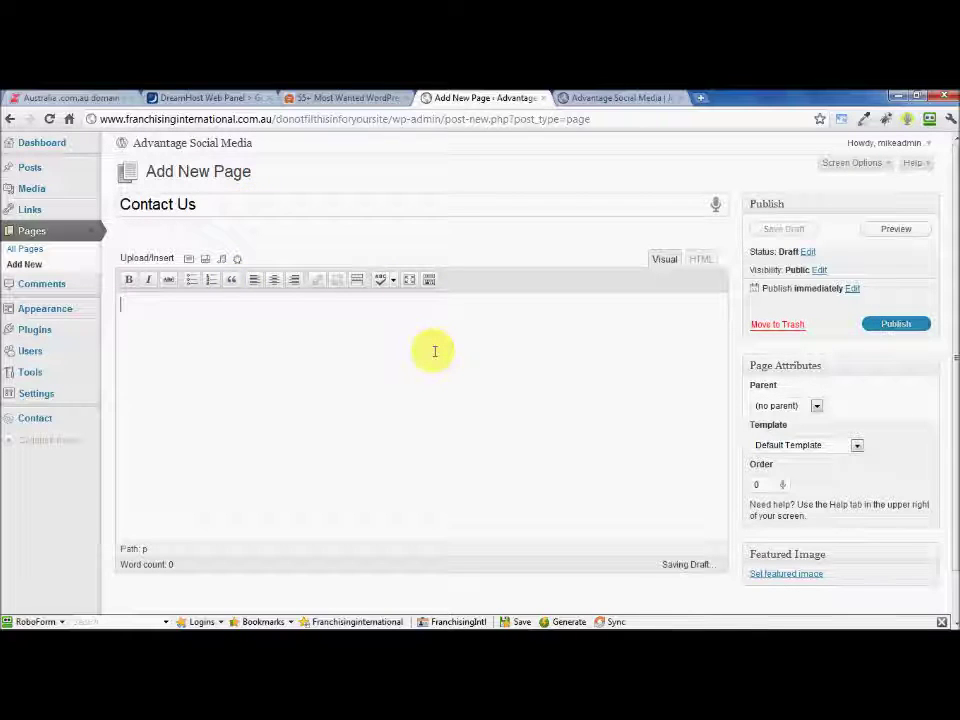
{"action": "key", "text": "ctrl+v"}
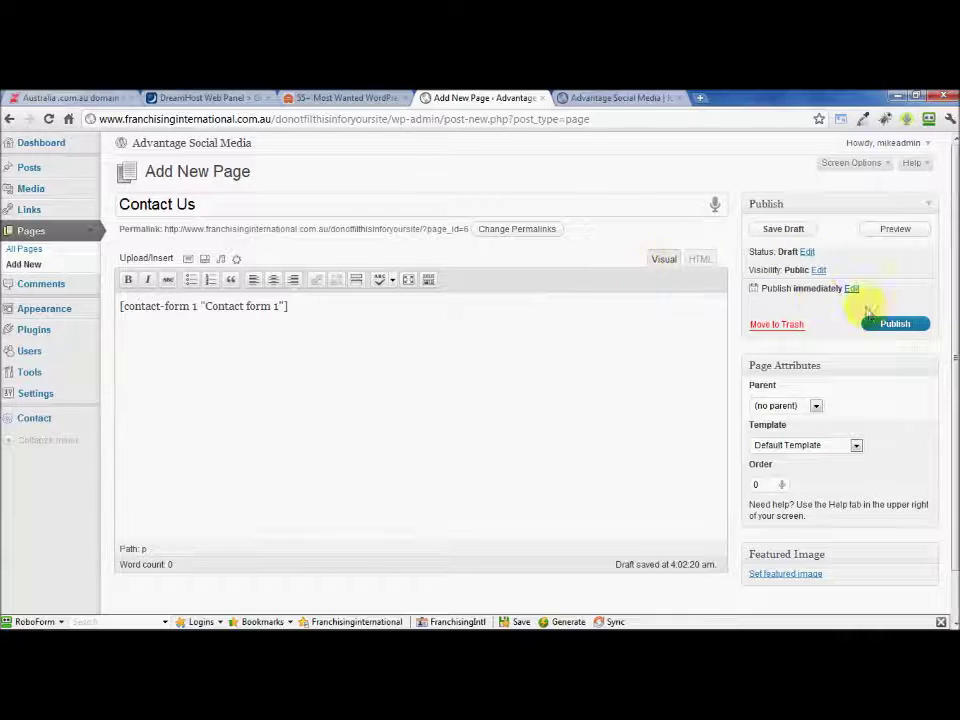
{"action": "left_click", "coordinate": [889, 326]}
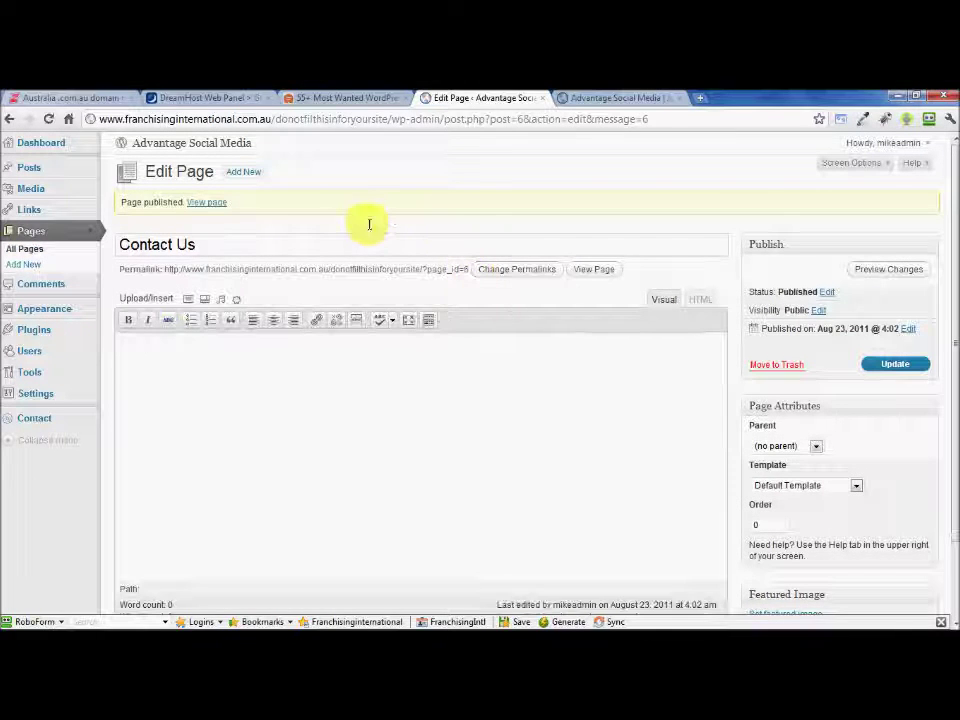
- View the published Contact Us page on the live site and examine its contact form down to the send option
{"action": "middle_click", "coordinate": [208, 203]}
{"action": "key", "text": "ctrl+Tab"}
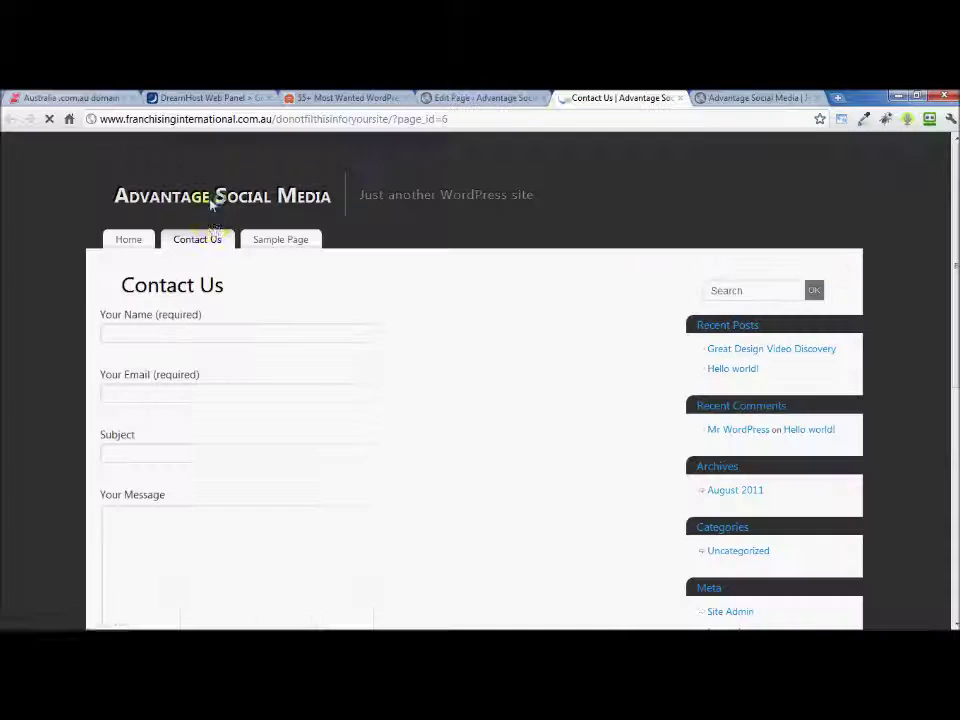
{"action": "scroll", "coordinate": [60, 255], "scroll_direction": "down", "scroll_amount": 2}
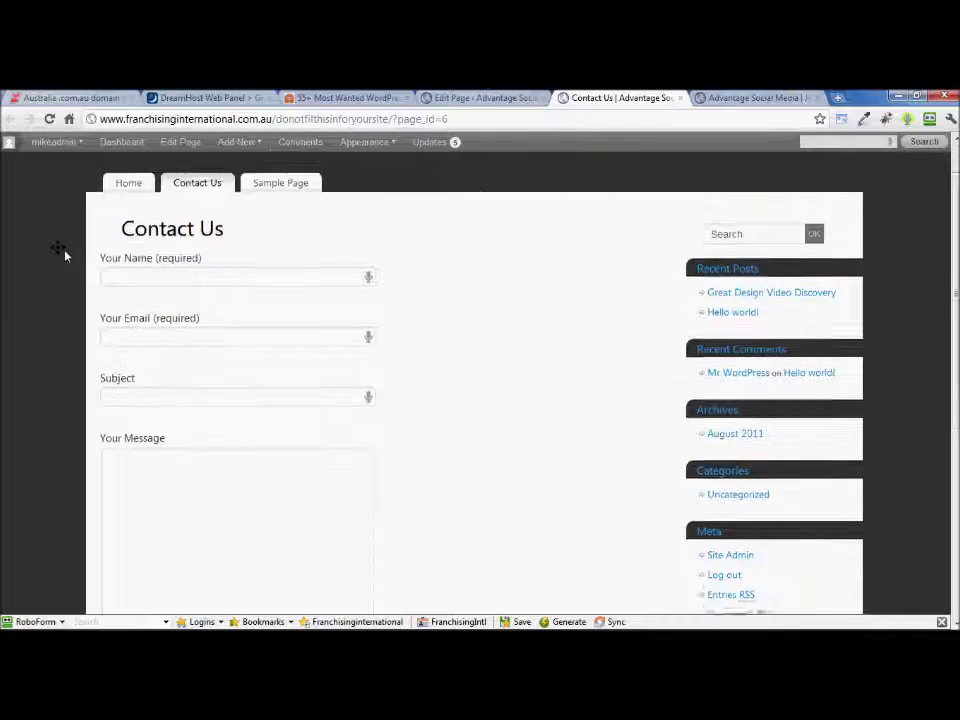
{"action": "scroll", "coordinate": [68, 244], "scroll_direction": "up", "scroll_amount": 1}
{"action": "scroll", "coordinate": [62, 242], "scroll_direction": "up", "scroll_amount": 1}
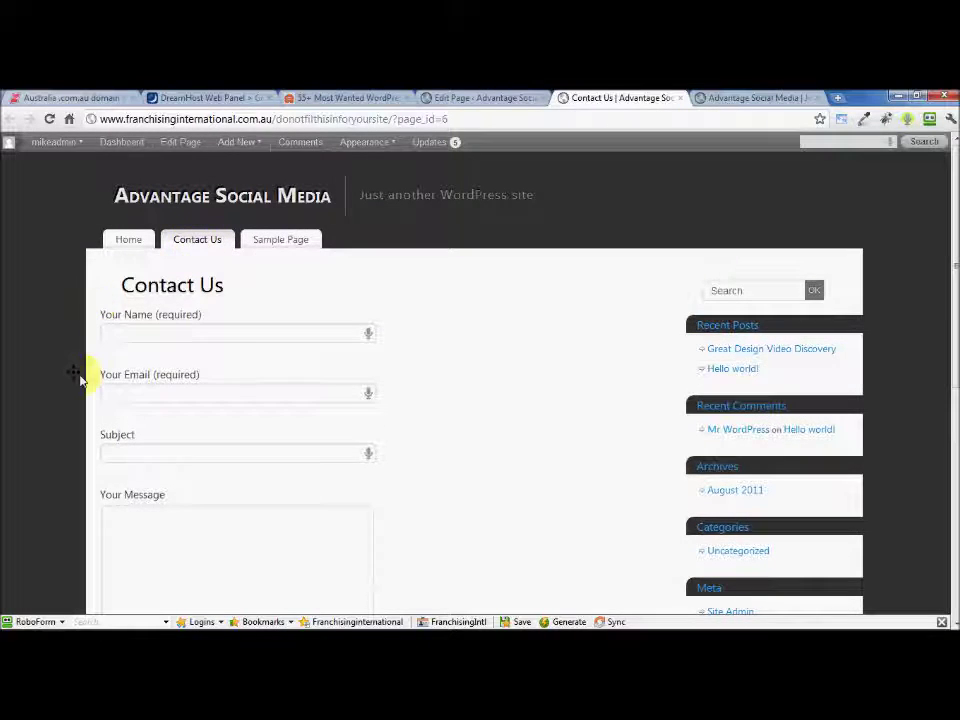
{"action": "scroll", "coordinate": [81, 379], "scroll_direction": "down", "scroll_amount": 3}
{"action": "scroll", "coordinate": [79, 379], "scroll_direction": "up", "scroll_amount": 2}
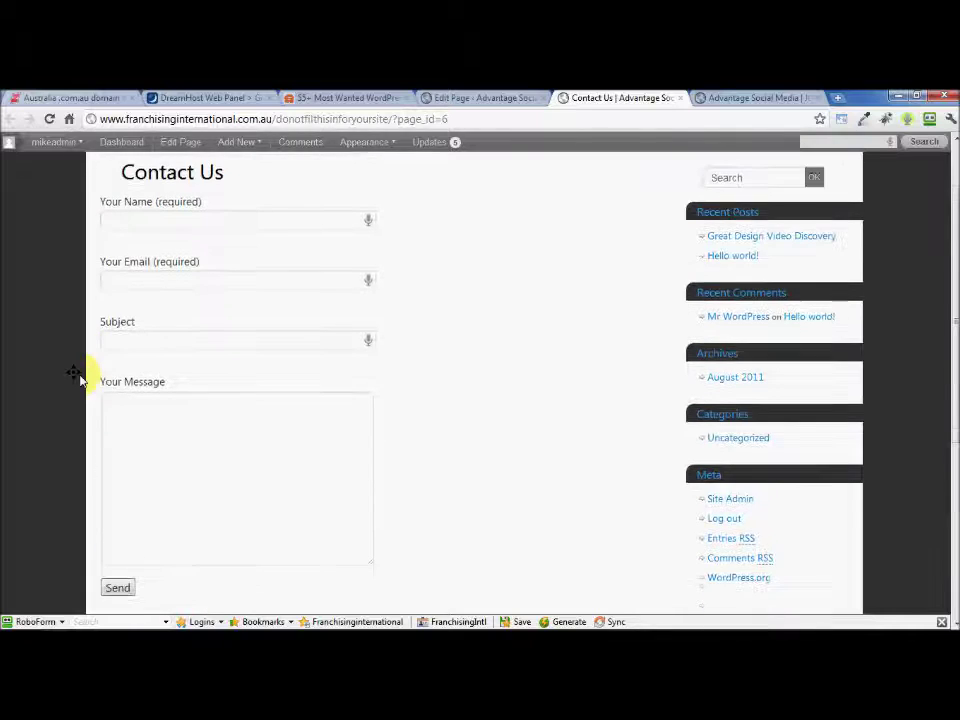
- Back in the site administration, install the All in One SEO Pack plugin from the popular plugins and activate it
{"action": "key", "text": "ctrl+shift+Tab"}
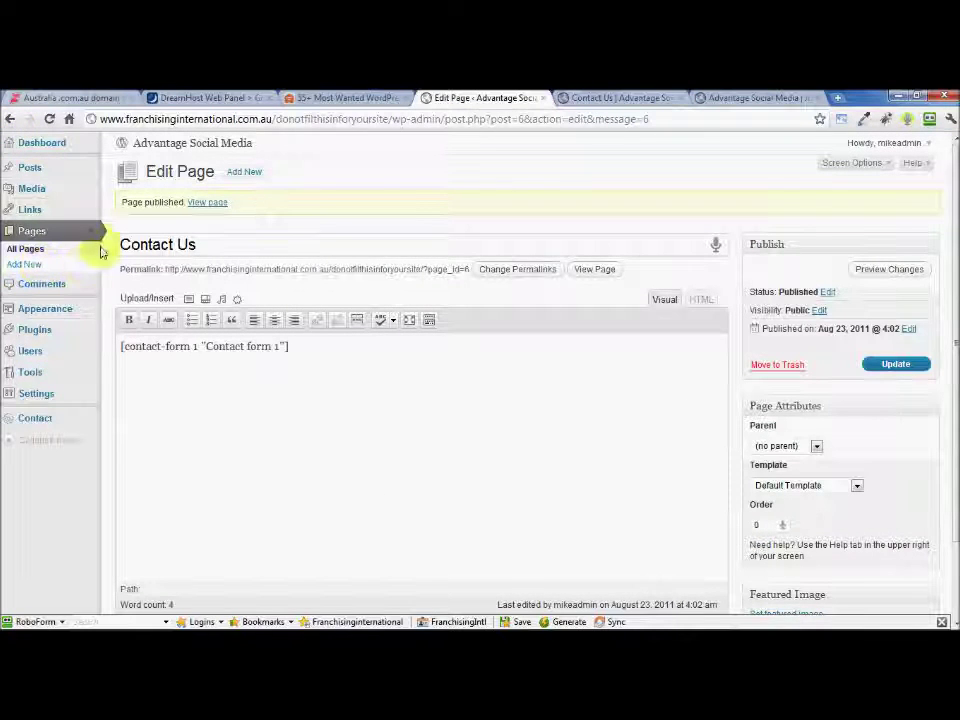
{"action": "left_click", "coordinate": [95, 331]}
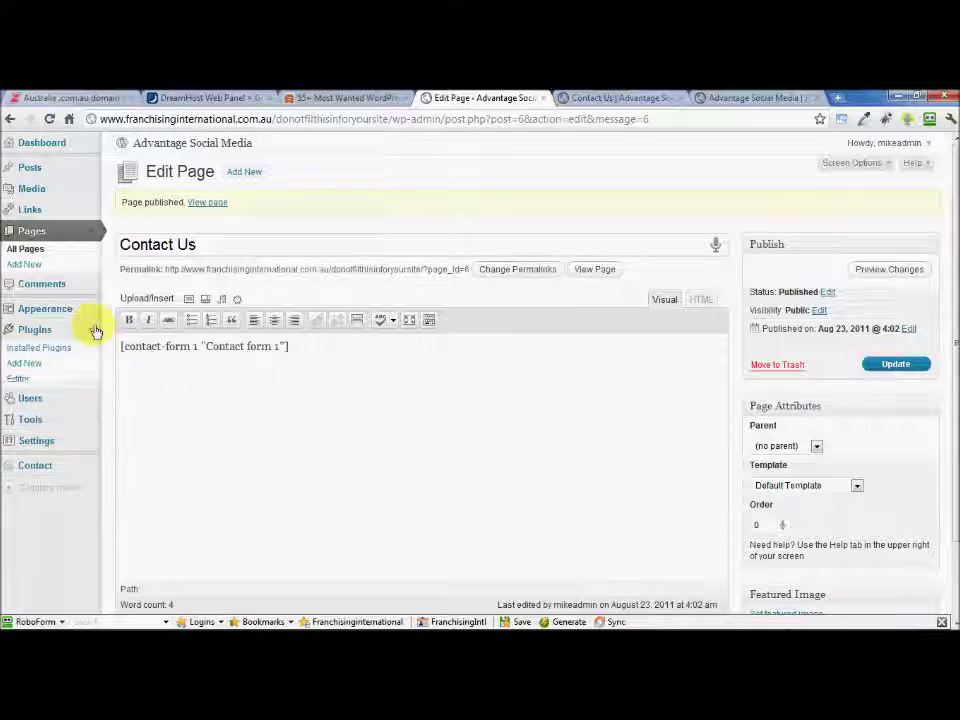
{"action": "left_click", "coordinate": [24, 365]}
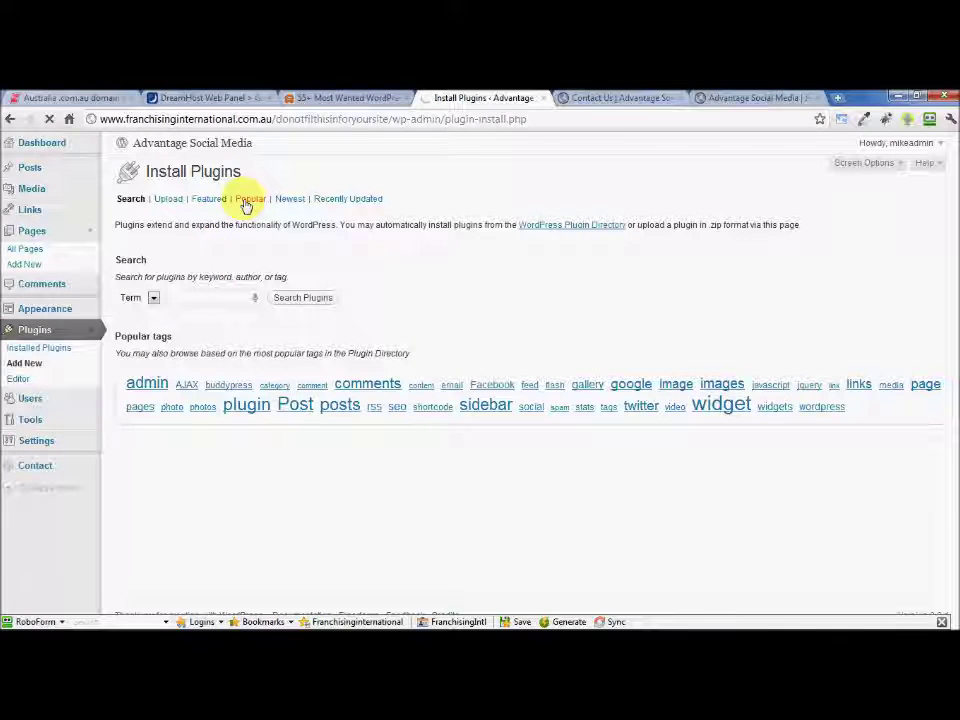
{"action": "left_click", "coordinate": [247, 203]}
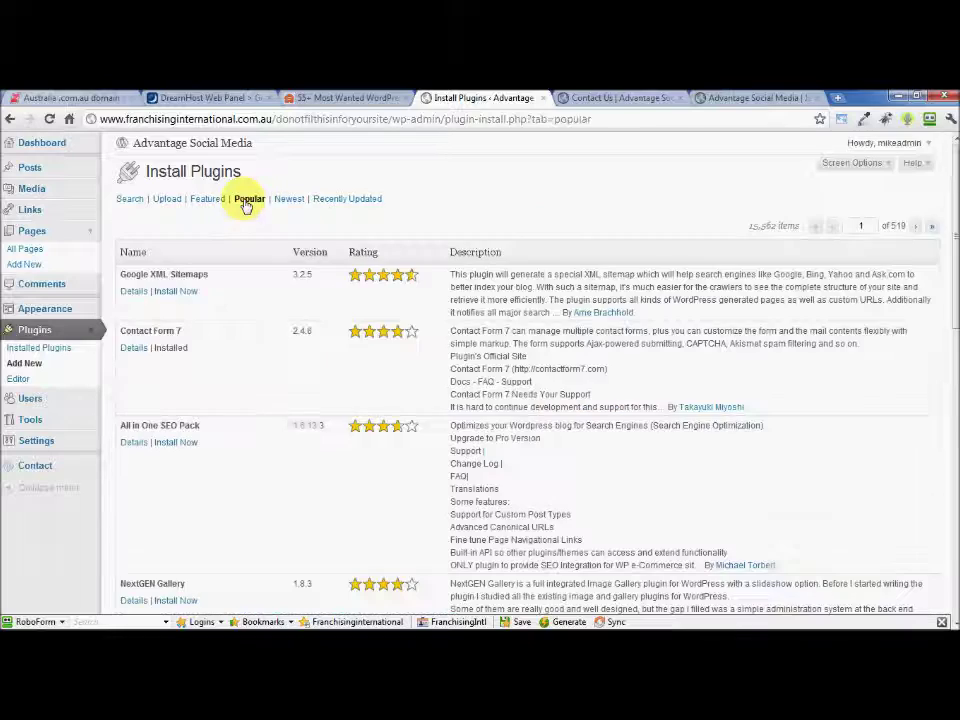
{"action": "left_click_drag", "start_coordinate": [946, 187], "coordinate": [947, 236]}
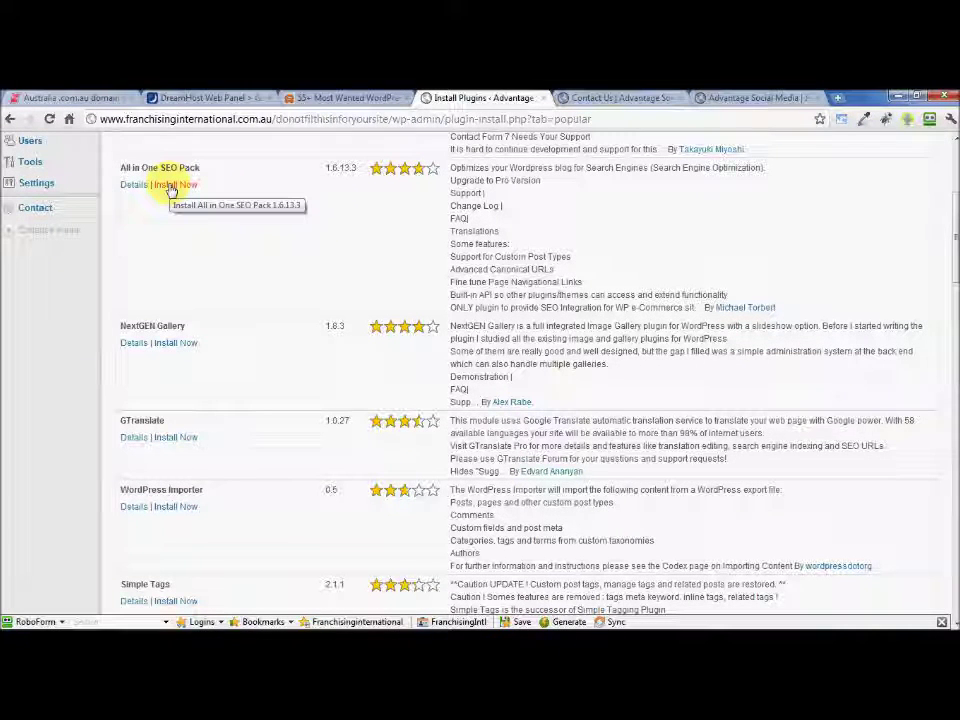
{"action": "left_click", "coordinate": [170, 186]}
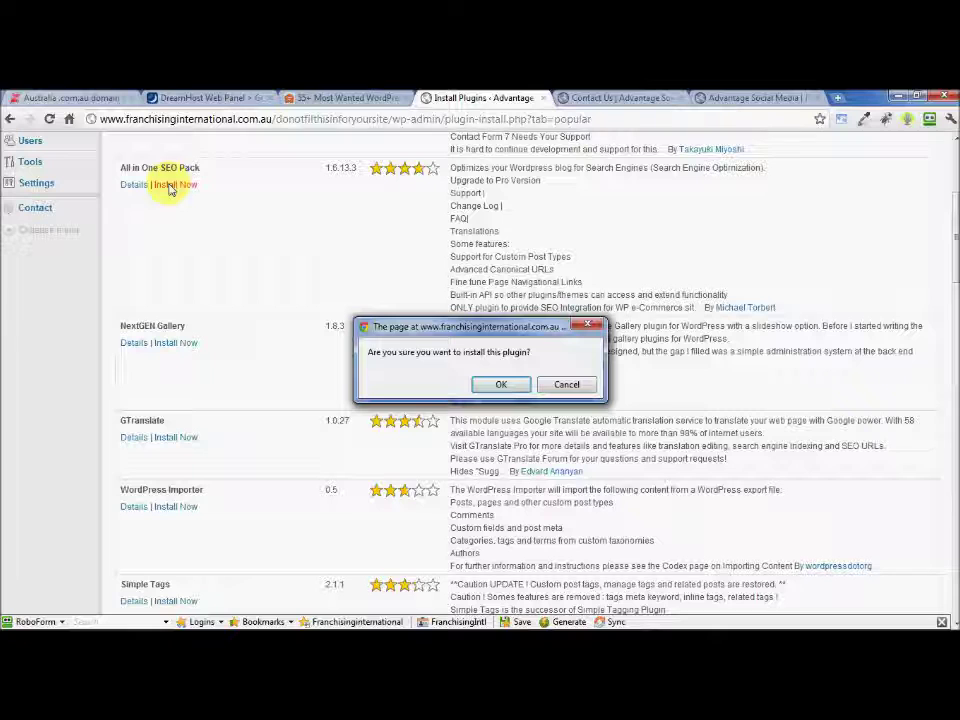
{"action": "left_click", "coordinate": [478, 383]}
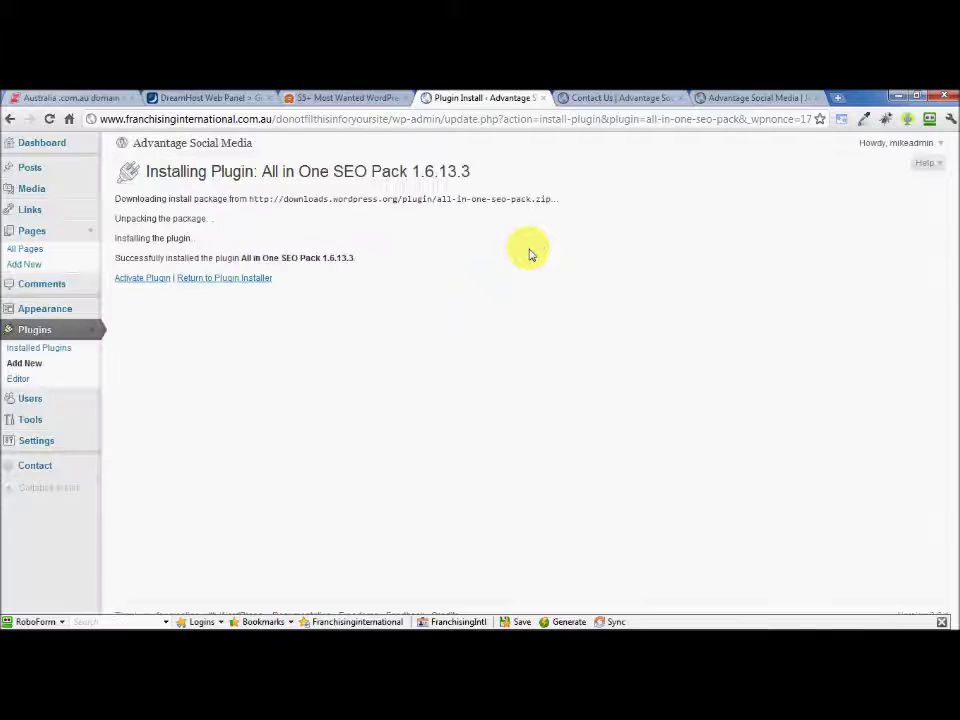
{"action": "left_click", "coordinate": [150, 285]}
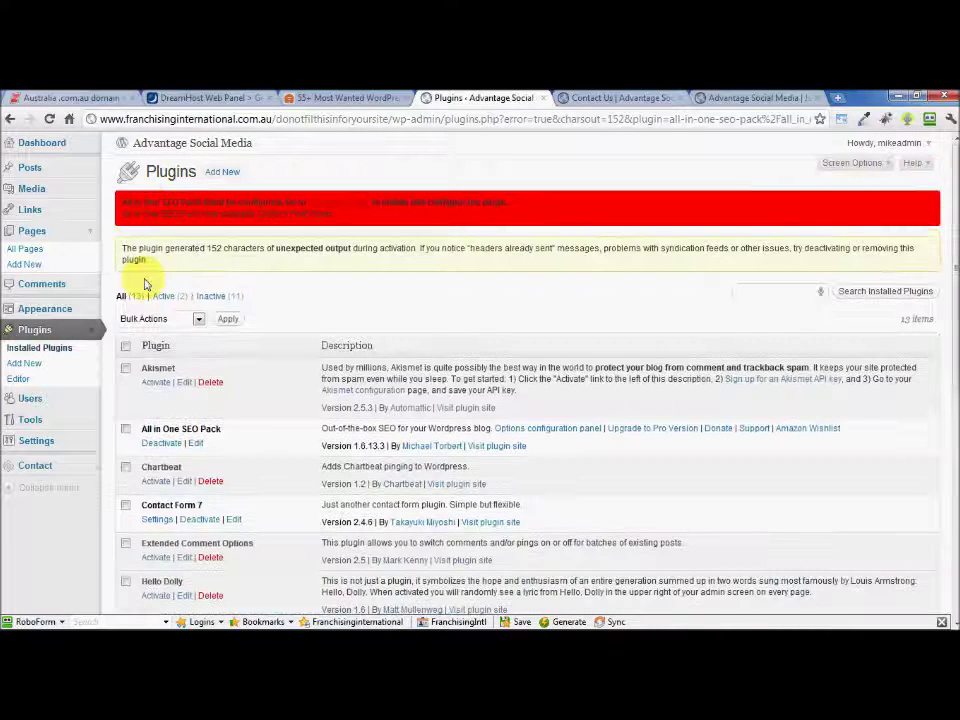
- Open the All in One SEO Pack configuration and set the plugin status to Enabled
{"action": "left_click", "coordinate": [348, 209]}
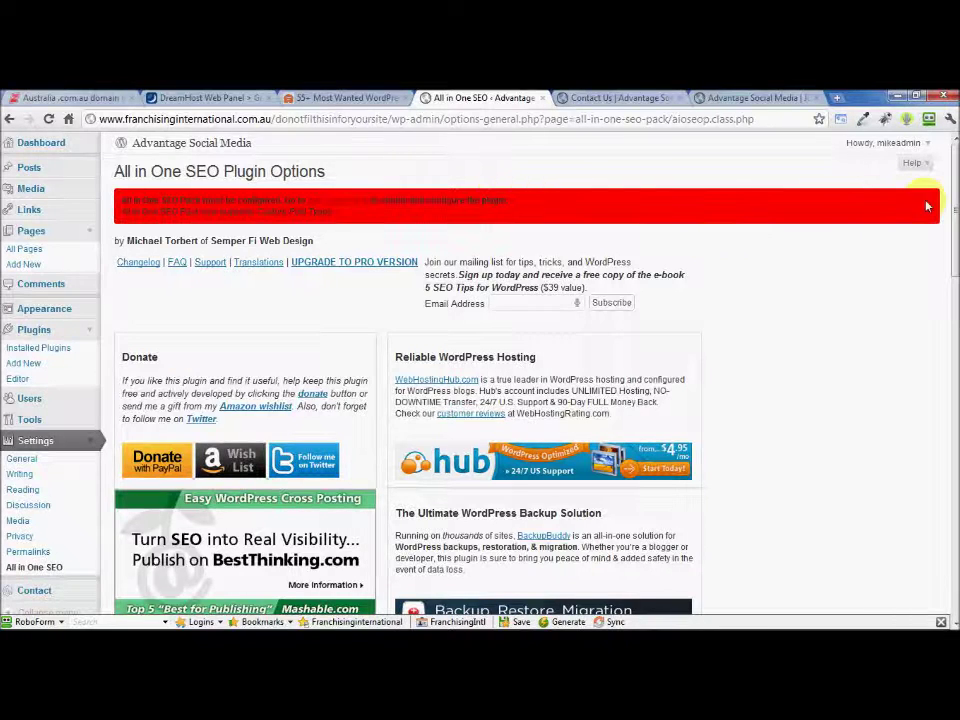
{"action": "left_click_drag", "start_coordinate": [946, 189], "coordinate": [950, 300]}
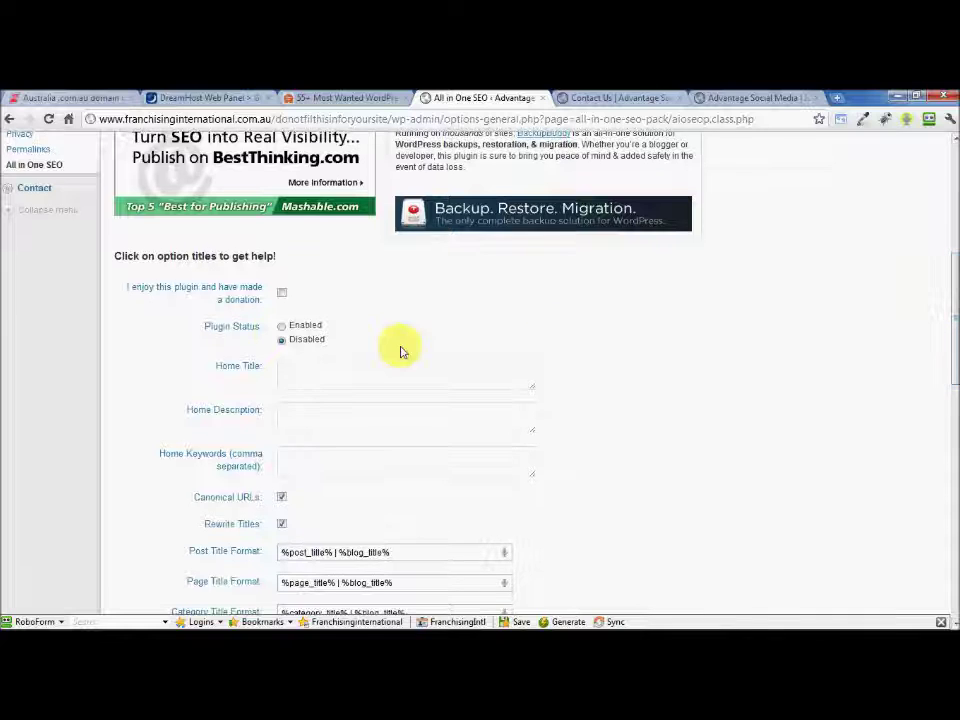
{"action": "left_click", "coordinate": [281, 325]}
{"action": "left_click_drag", "start_coordinate": [952, 330], "coordinate": [943, 368]}
- Enter the home title "Advantage Social Media" and the home description "Your business needs social media management"
{"action": "left_click", "coordinate": [345, 200]}
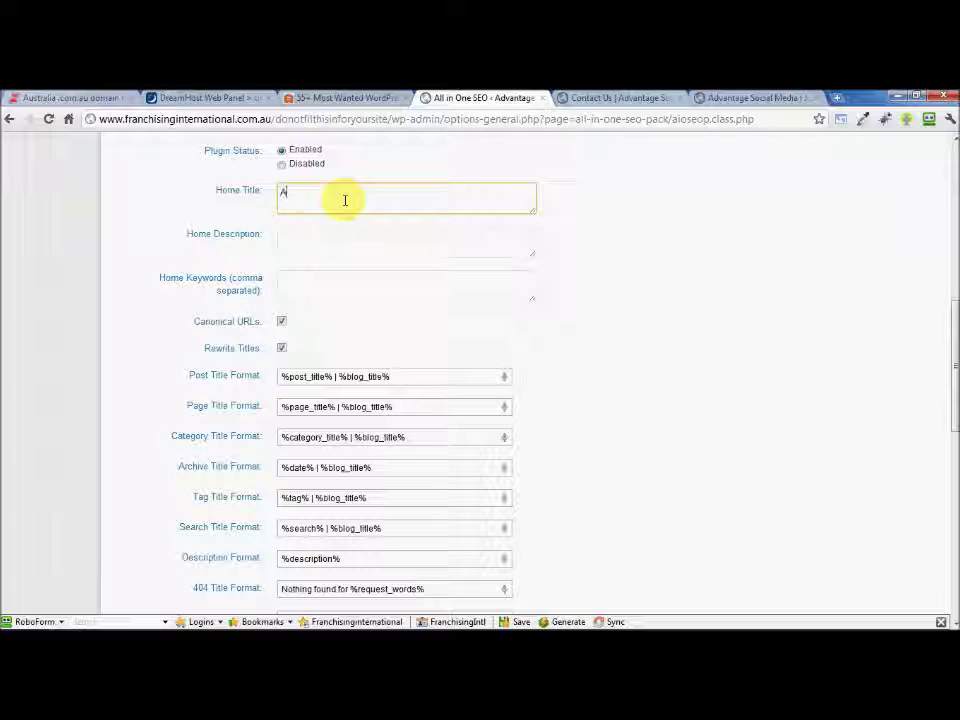
{"action": "type", "text": "Advantage Social M"}
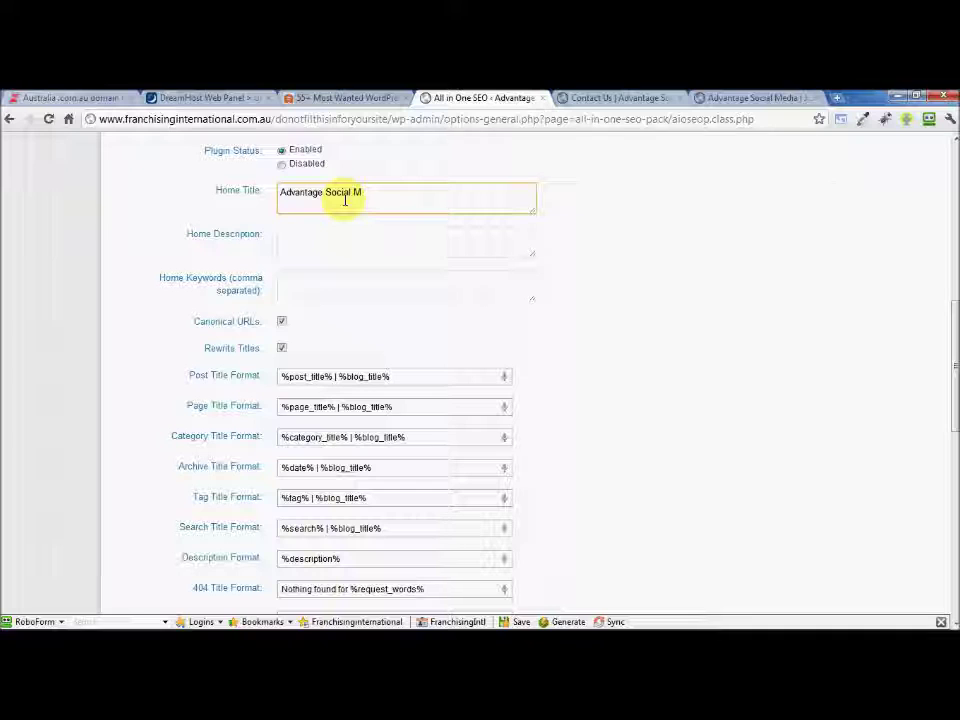
{"action": "type", "text": "edia"}
{"action": "key", "text": "Tab"}
{"action": "type", "text": "Your busi"}
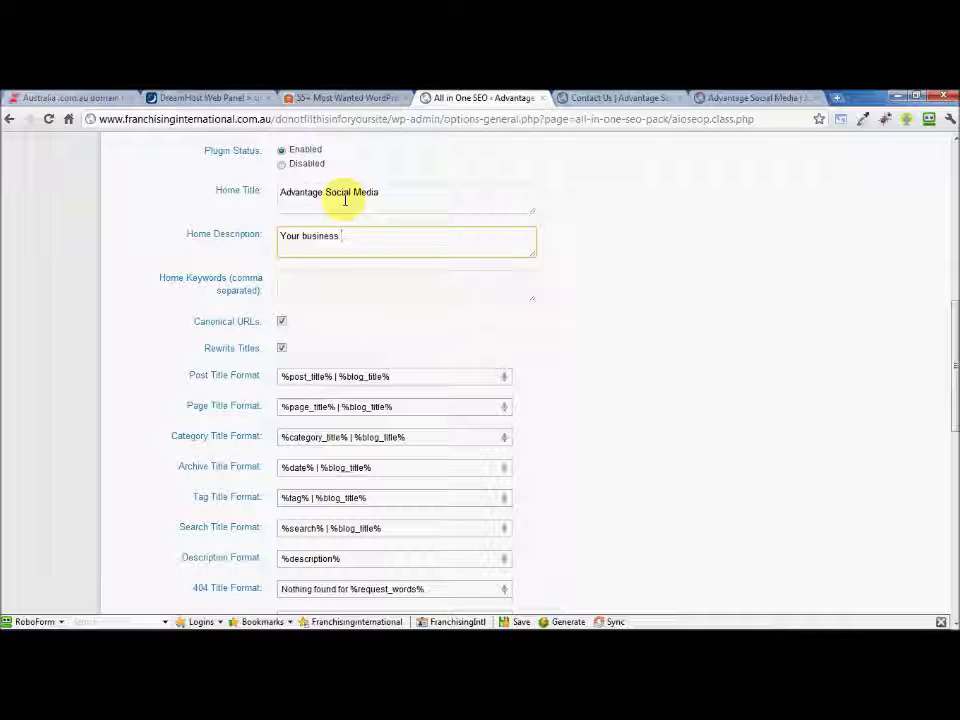
{"action": "type", "text": "ness needs social media"}
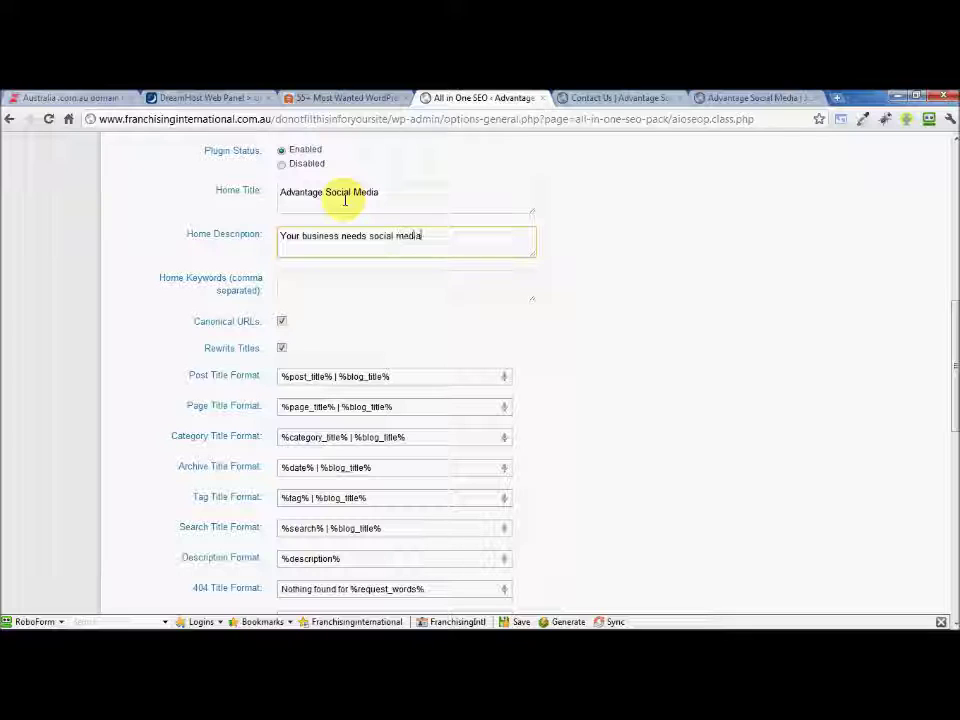
{"action": "type", "text": " management"}
- Enter the home keywords "social media, marketing, business, outsource" and save the SEO options
{"action": "key", "text": "Tab"}
{"action": "key", "text": "Tab"}
{"action": "type", "text": "so"}
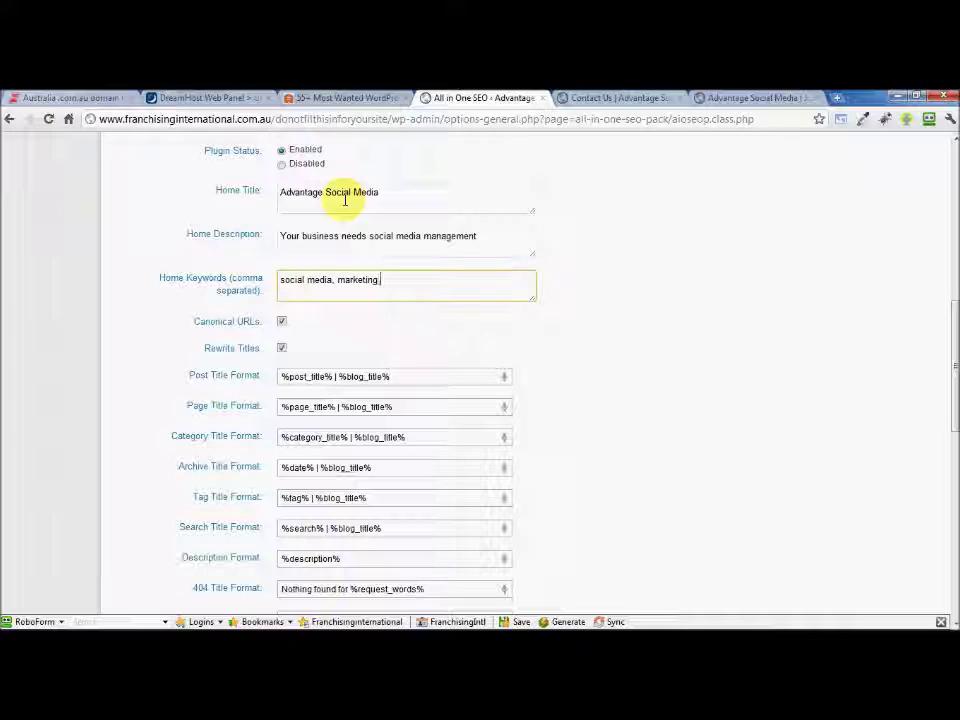
{"action": "type", "text": "cial media, marketing, business"}
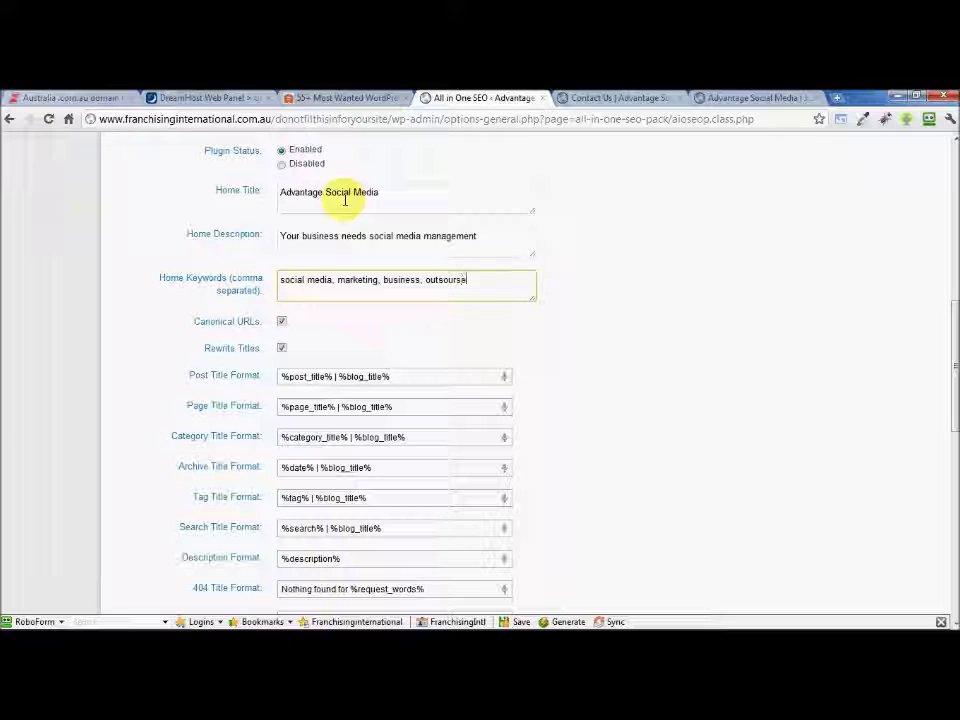
{"action": "type", "text": ", outsource"}
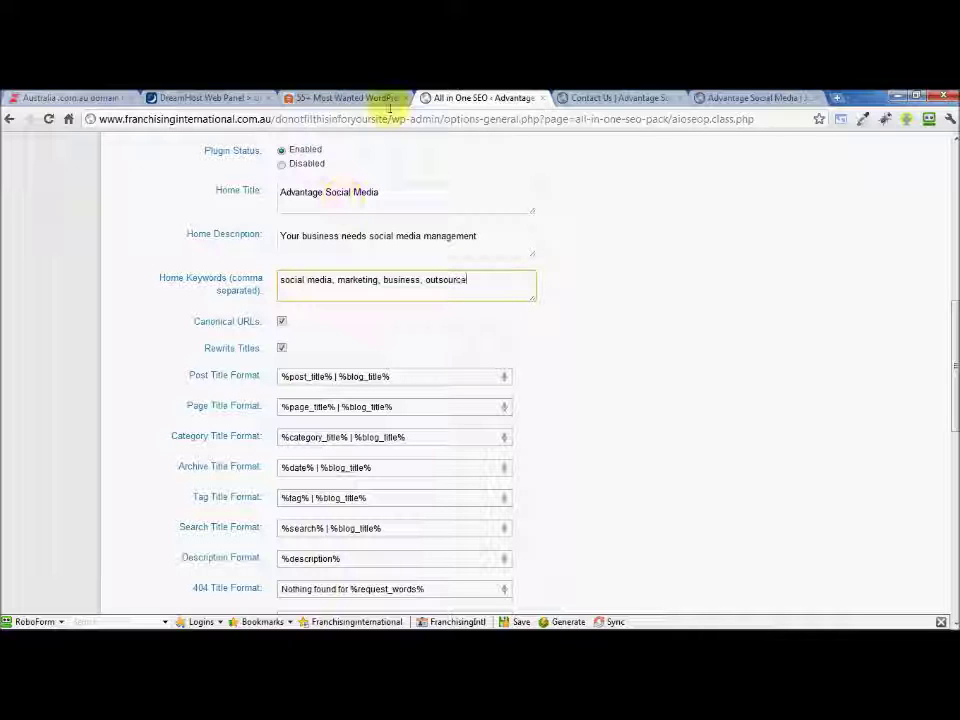
{"action": "middle_click", "coordinate": [636, 223]}
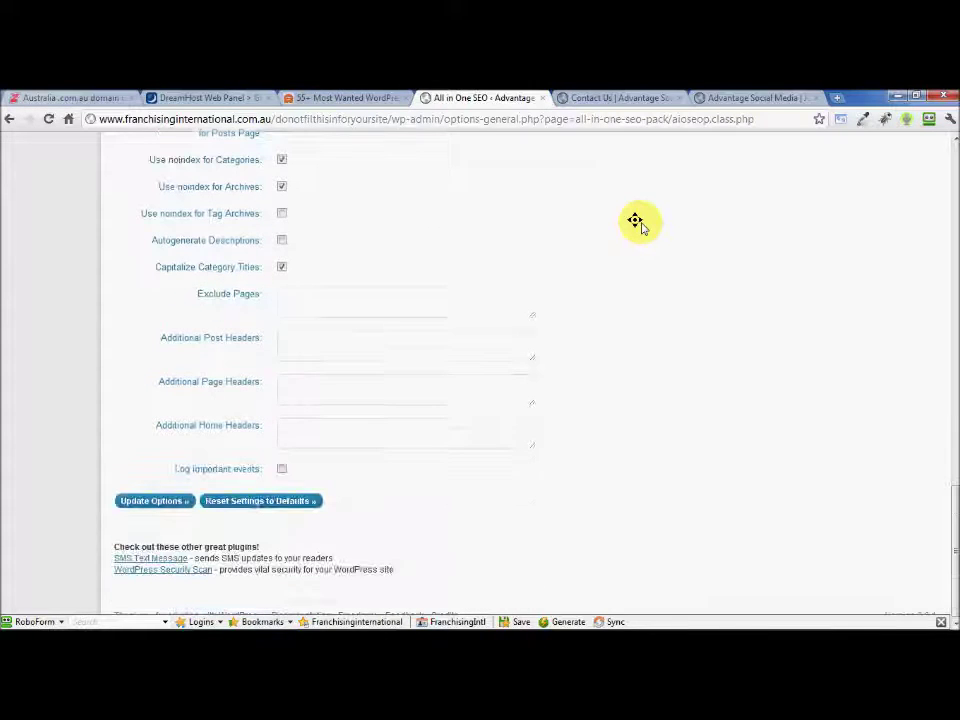
{"action": "left_click", "coordinate": [338, 358]}
{"action": "left_click", "coordinate": [163, 505]}
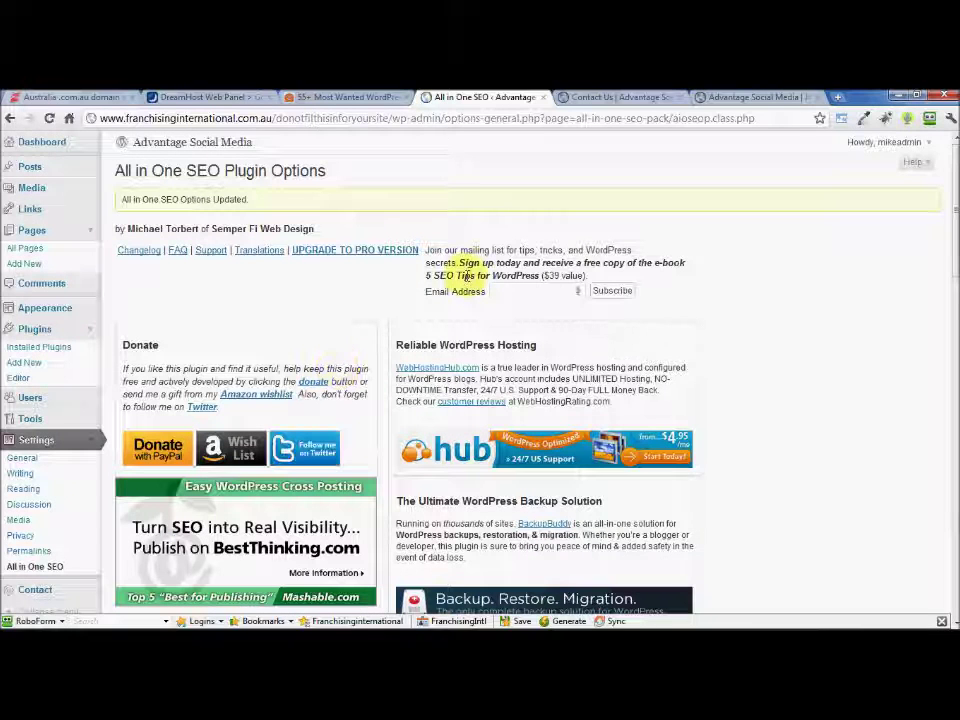
{"action": "left_click_drag", "start_coordinate": [129, 199], "coordinate": [266, 199]}
{"action": "left_click", "coordinate": [668, 184]}
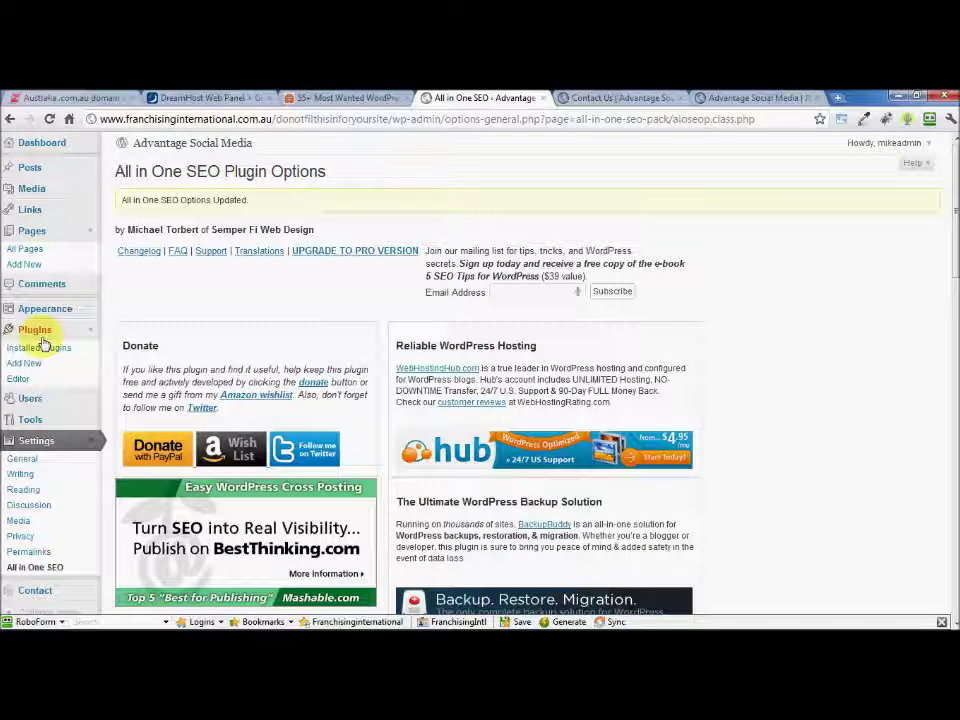
- Browse the popular plugins available to install, reading the GTranslate description and the entries down to Google Analytics for WordPress
{"action": "left_click", "coordinate": [25, 364]}
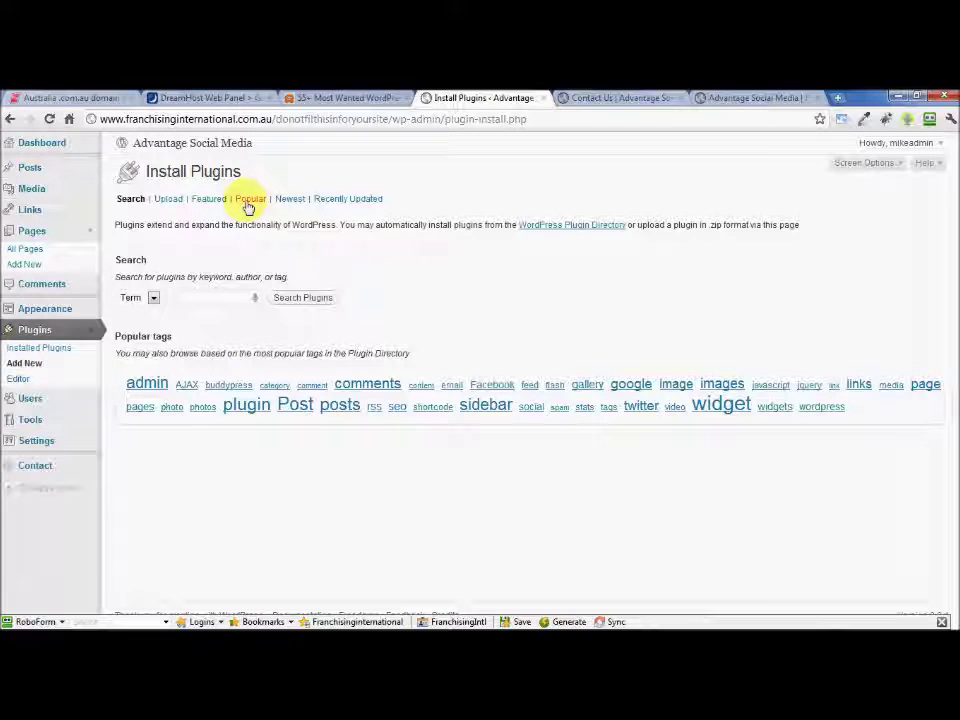
{"action": "left_click", "coordinate": [249, 203]}
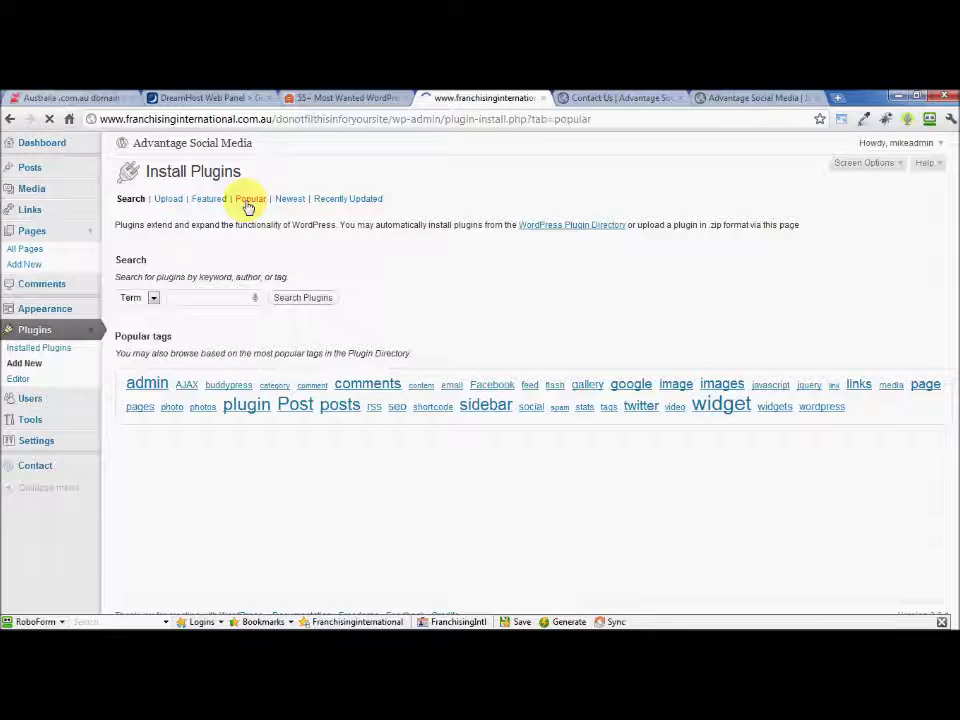
{"action": "left_click_drag", "start_coordinate": [943, 216], "coordinate": [948, 252]}
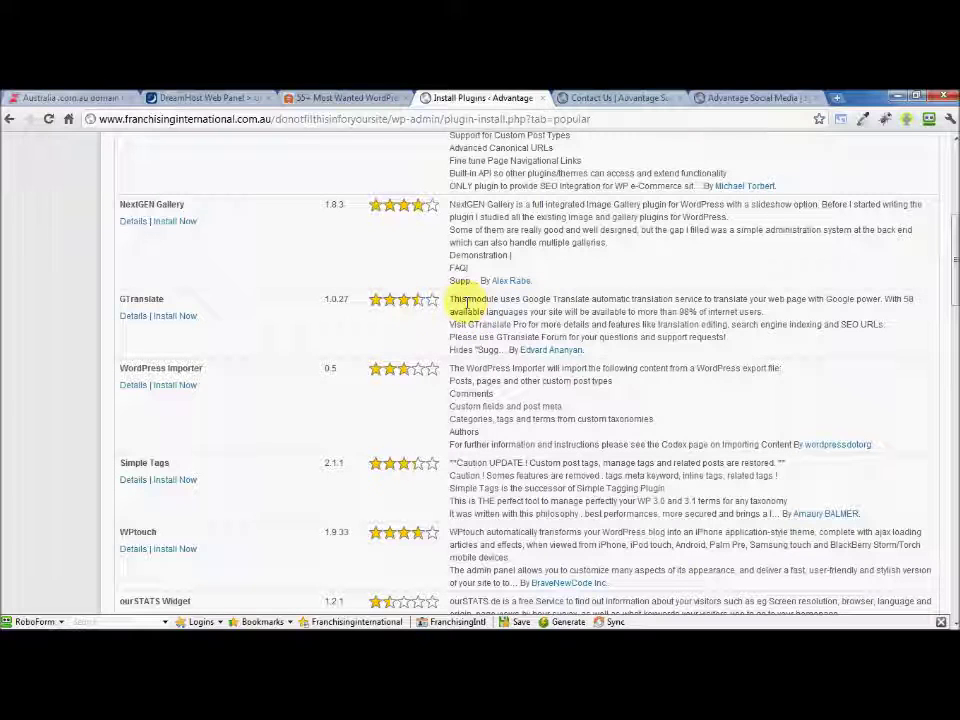
{"action": "left_click_drag", "start_coordinate": [522, 298], "coordinate": [578, 299]}
{"action": "left_click", "coordinate": [592, 298]}
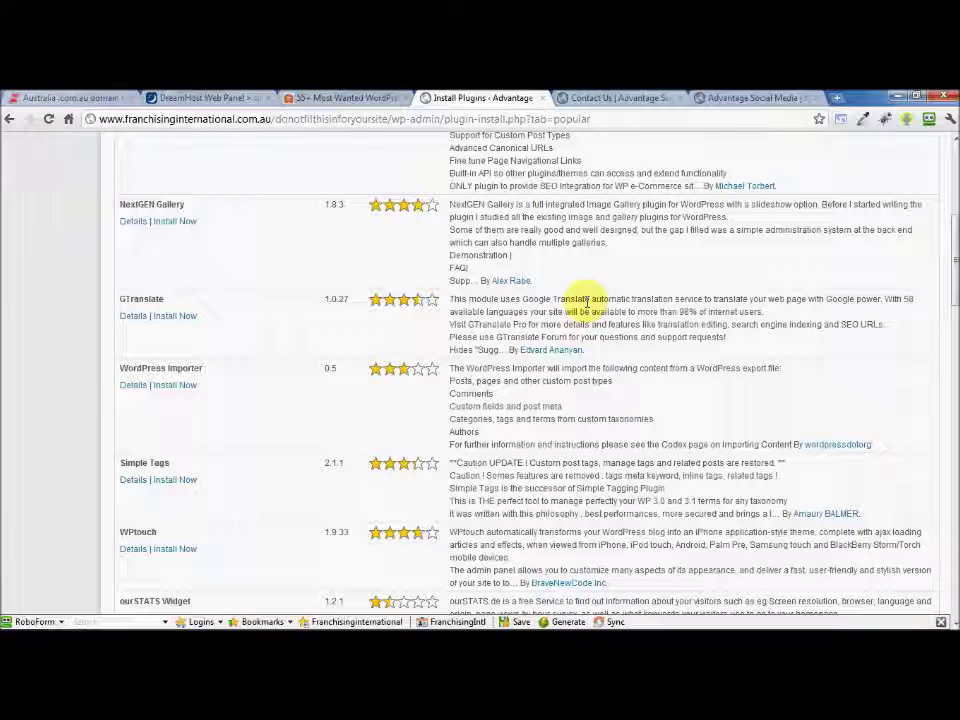
{"action": "scroll", "coordinate": [535, 343], "scroll_direction": "down", "scroll_amount": 4}
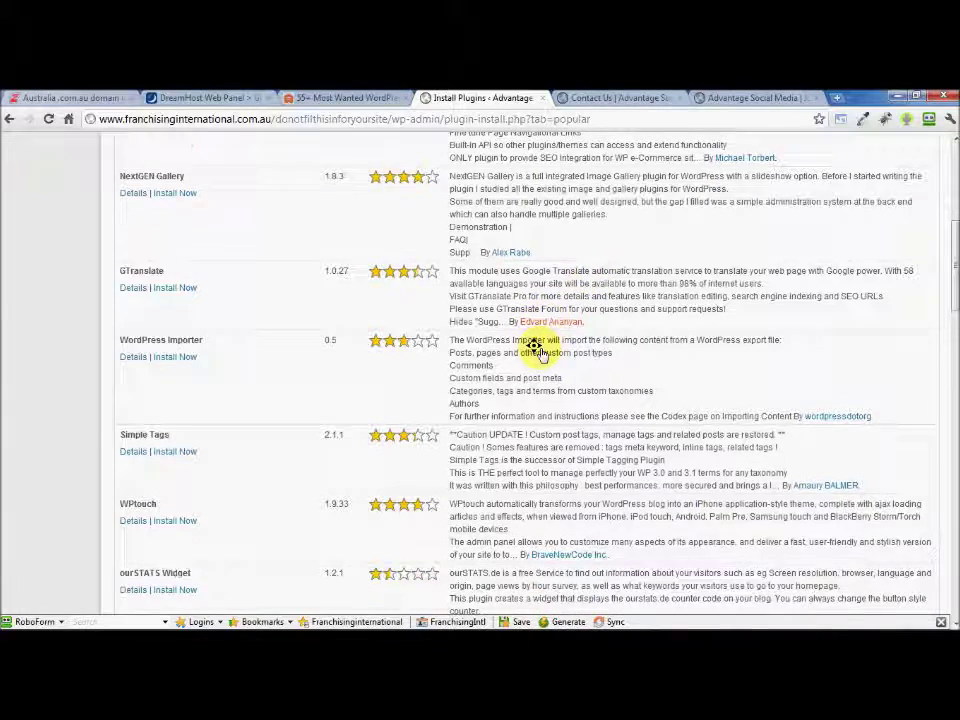
{"action": "scroll", "coordinate": [535, 345], "scroll_direction": "down", "scroll_amount": 5}
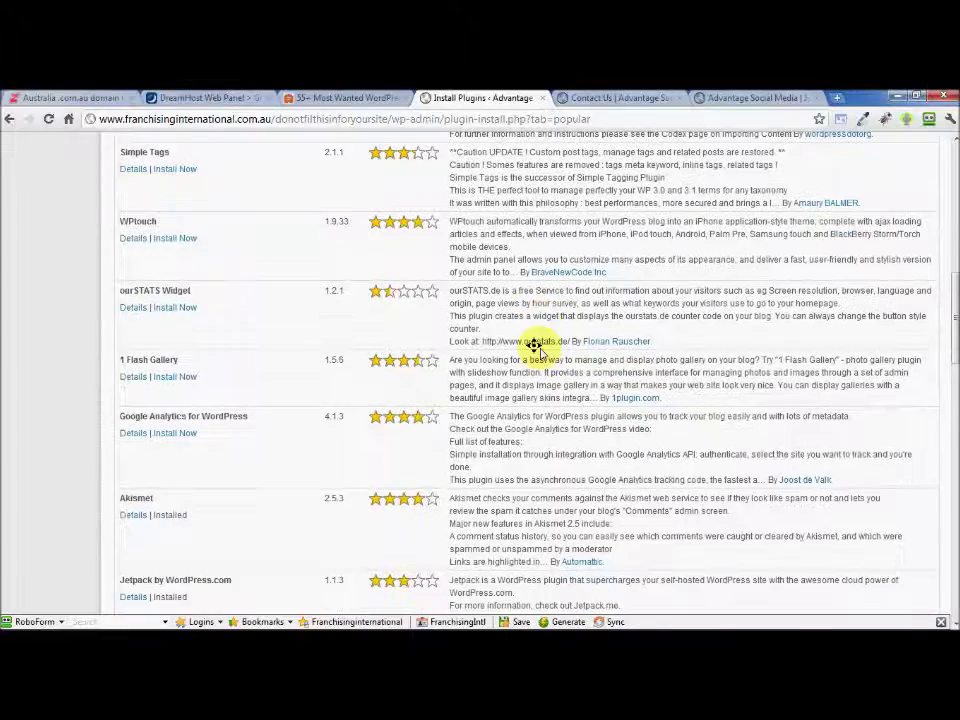
{"action": "scroll", "coordinate": [535, 345], "scroll_direction": "down", "scroll_amount": 2}
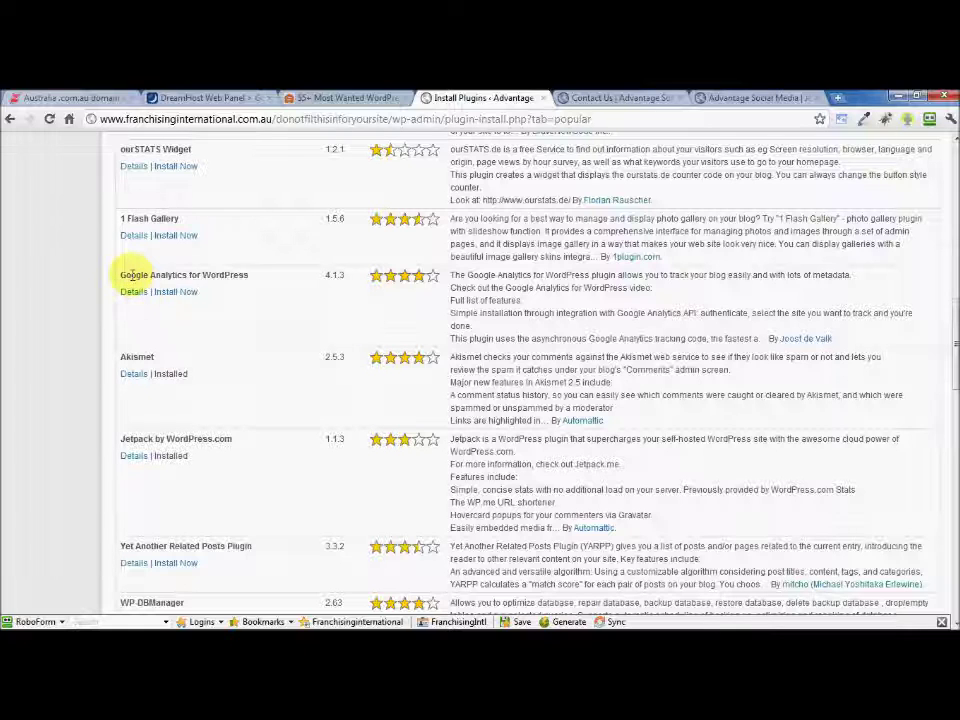
- Install the Google Analytics for WordPress plugin and activate it
{"action": "left_click_drag", "start_coordinate": [121, 275], "coordinate": [240, 273]}
{"action": "left_click", "coordinate": [302, 277]}
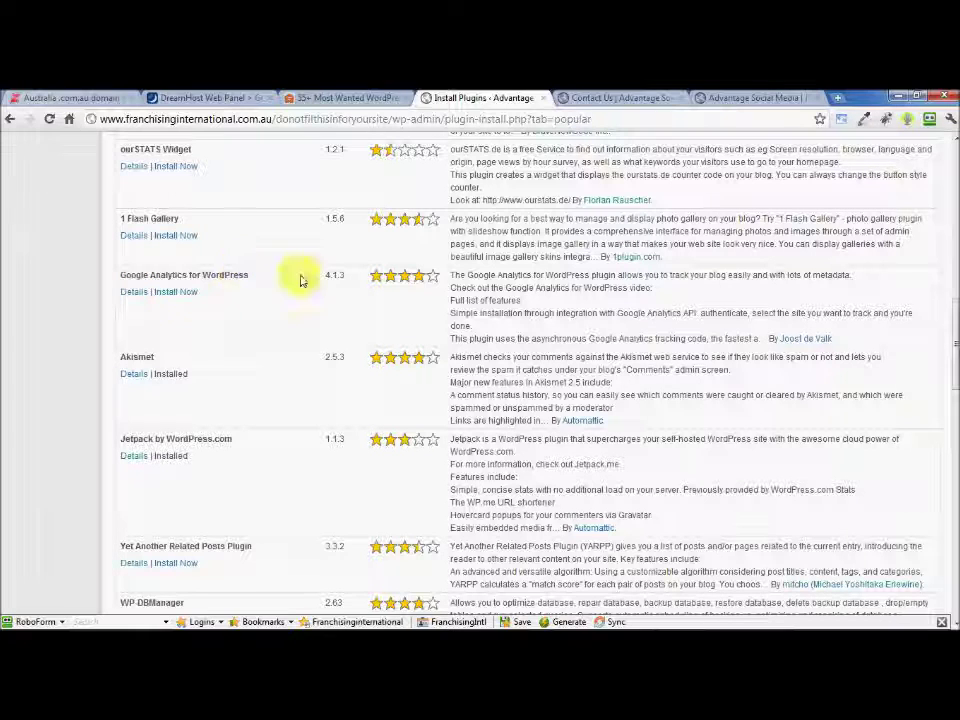
{"action": "left_click", "coordinate": [186, 292]}
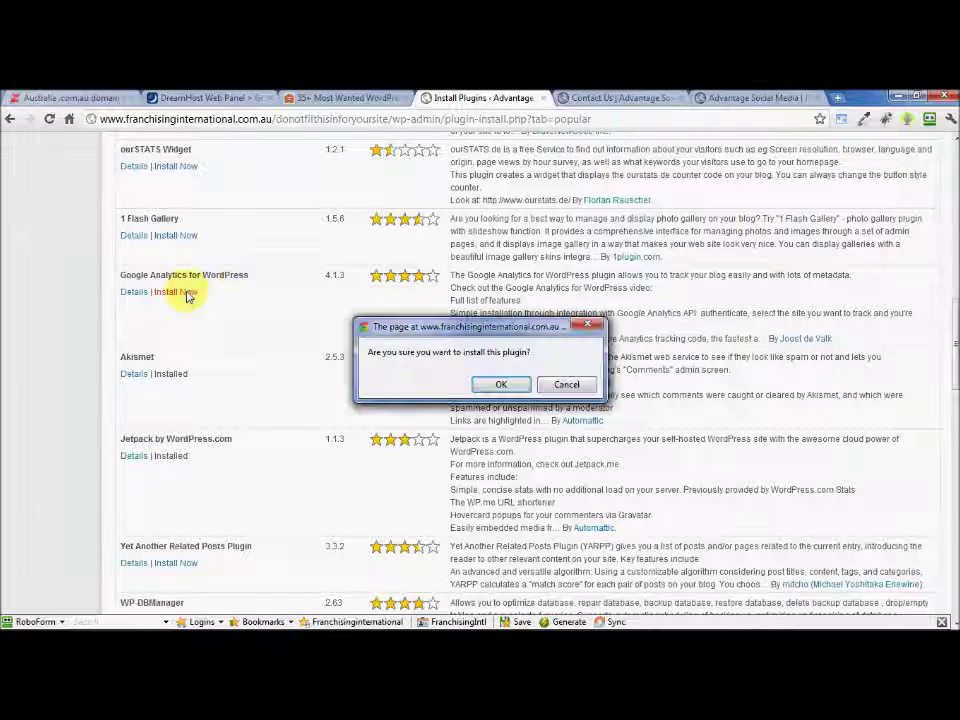
{"action": "left_click", "coordinate": [497, 385]}
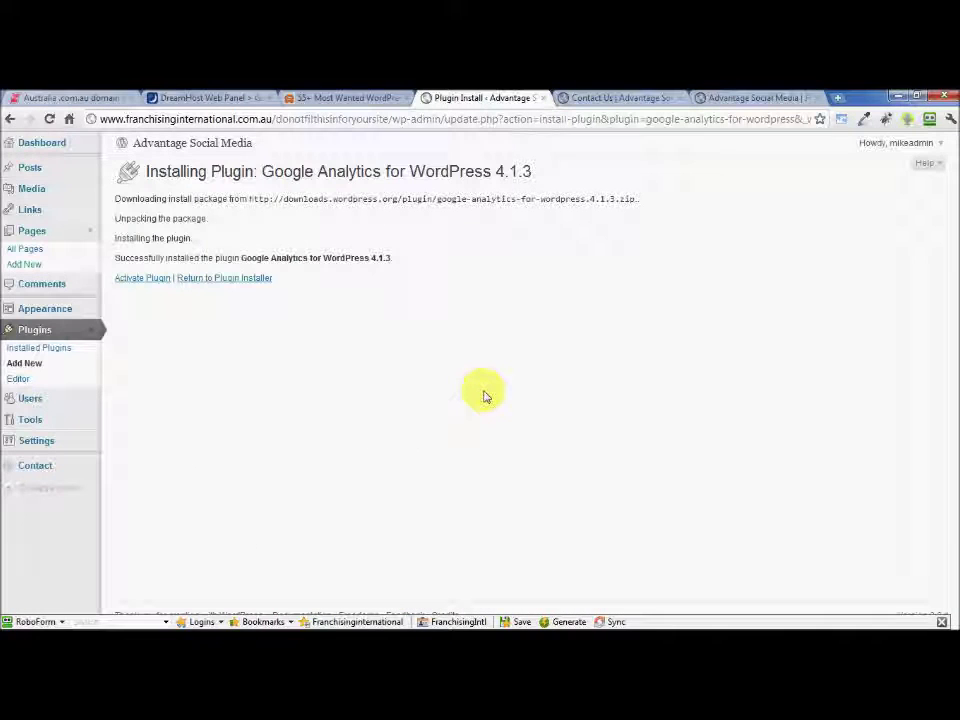
{"action": "left_click", "coordinate": [142, 279]}
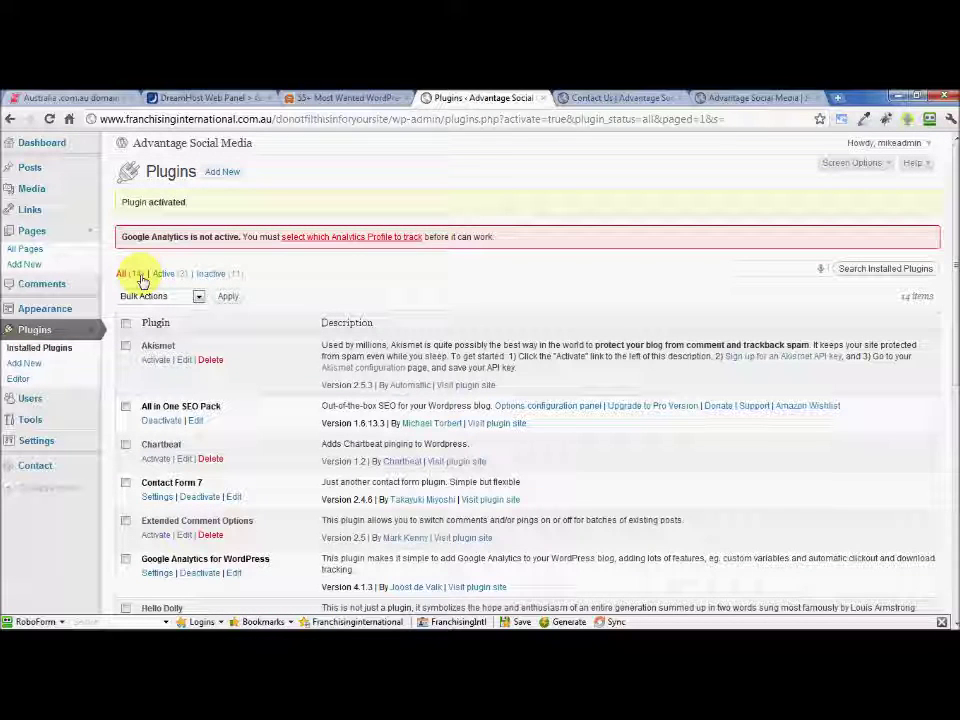
- Open the Google Analytics plugin's configuration page from the profile notice and read its authentication and tracking settings
{"action": "left_click", "coordinate": [296, 242]}
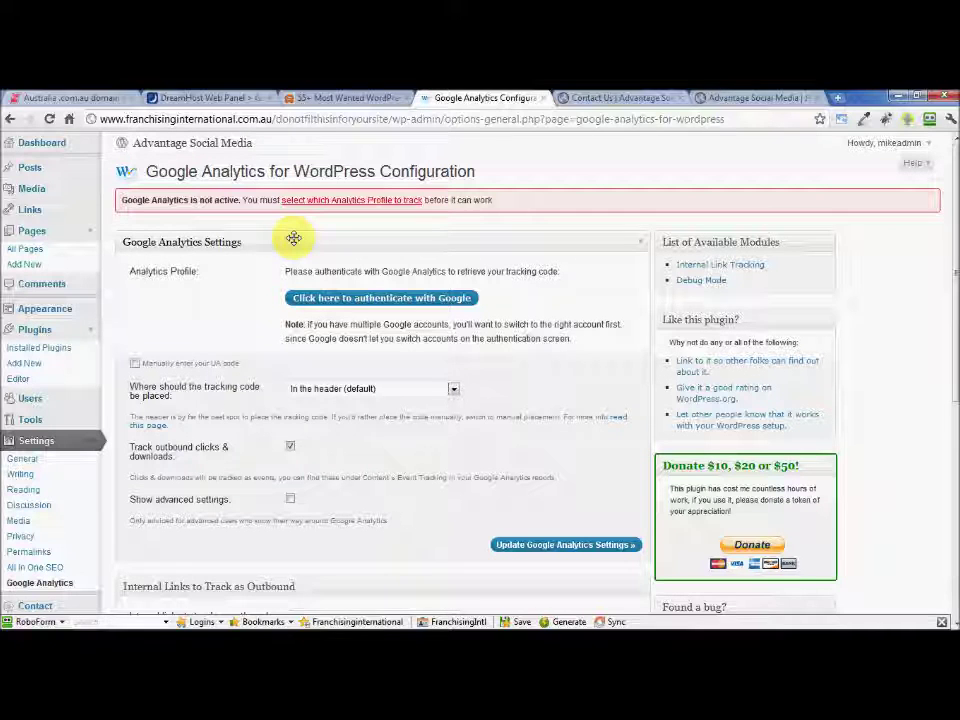
{"action": "left_click_drag", "start_coordinate": [952, 186], "coordinate": [950, 186]}
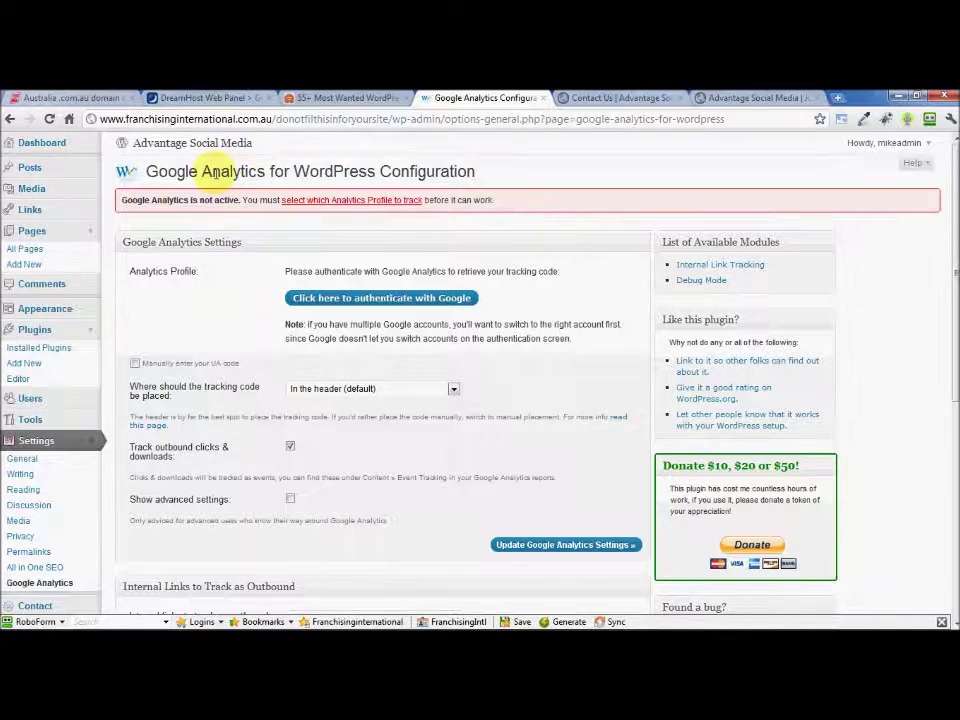
{"action": "left_click_drag", "start_coordinate": [145, 175], "coordinate": [260, 178]}
{"action": "left_click", "coordinate": [264, 176]}
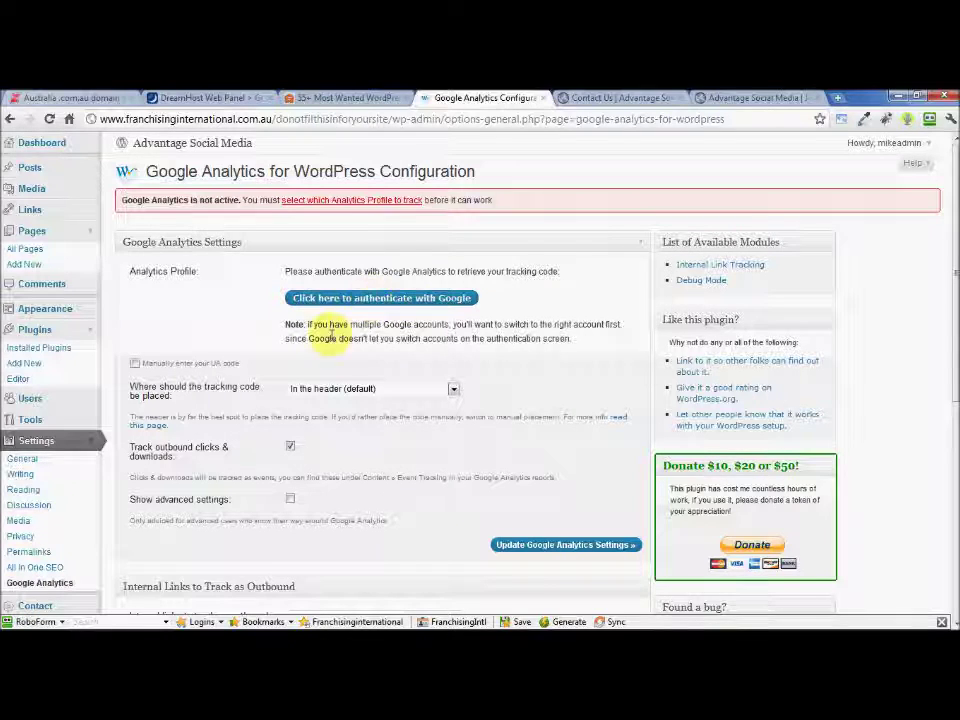
{"action": "left_click_drag", "start_coordinate": [945, 204], "coordinate": [917, 169]}
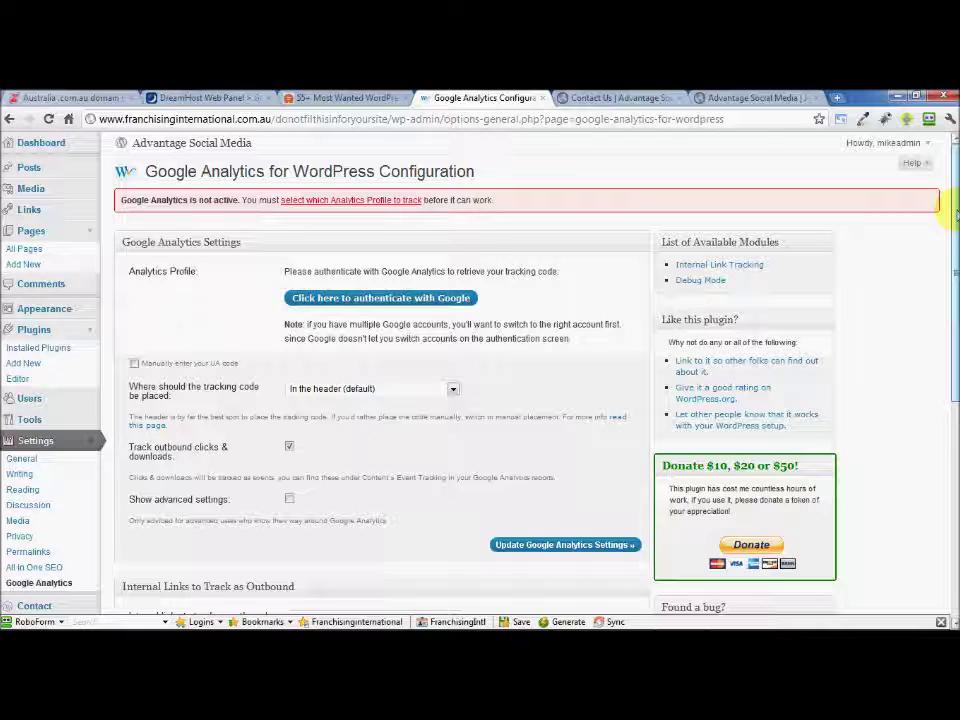
- Find Akismet in the list of popular plugins available to install by searching the page for "akismet"
{"action": "left_click", "coordinate": [33, 366]}
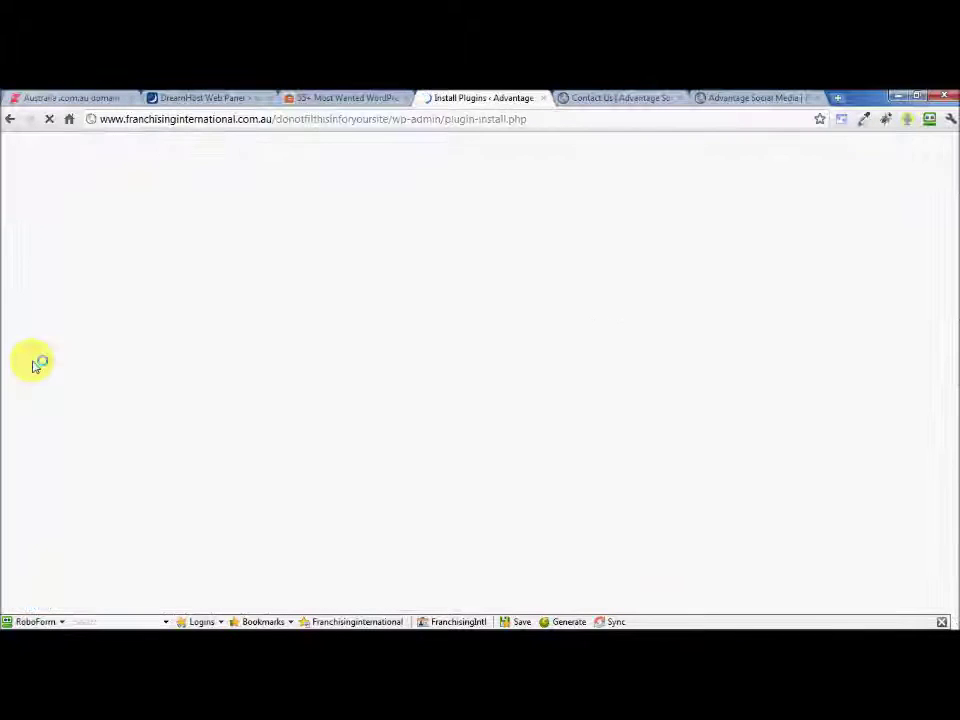
{"action": "left_click", "coordinate": [251, 238]}
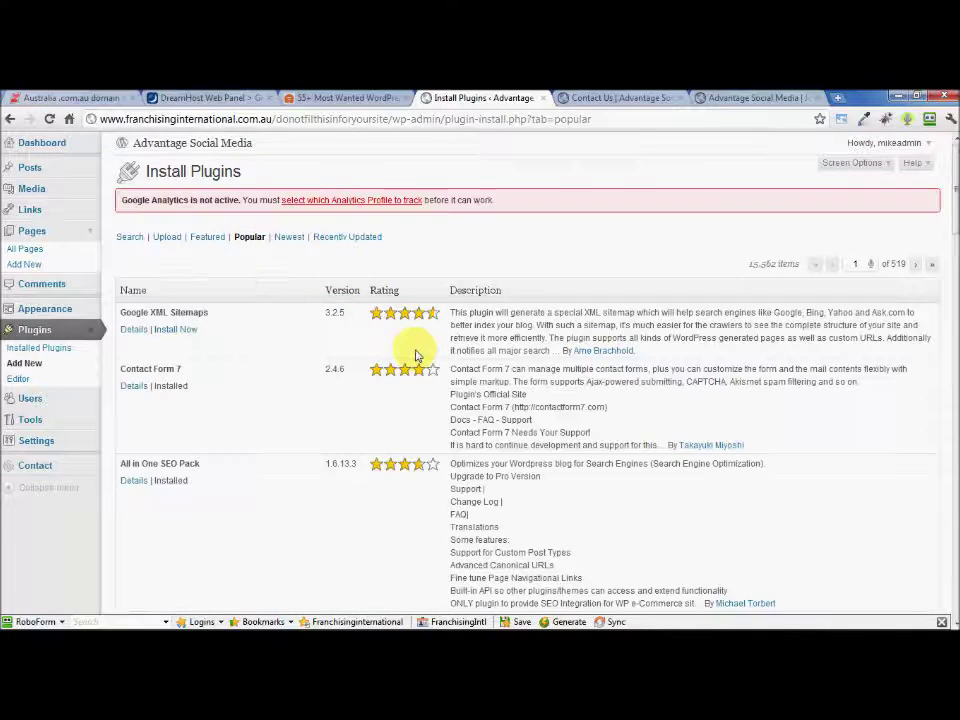
{"action": "key", "text": "ctrl+f"}
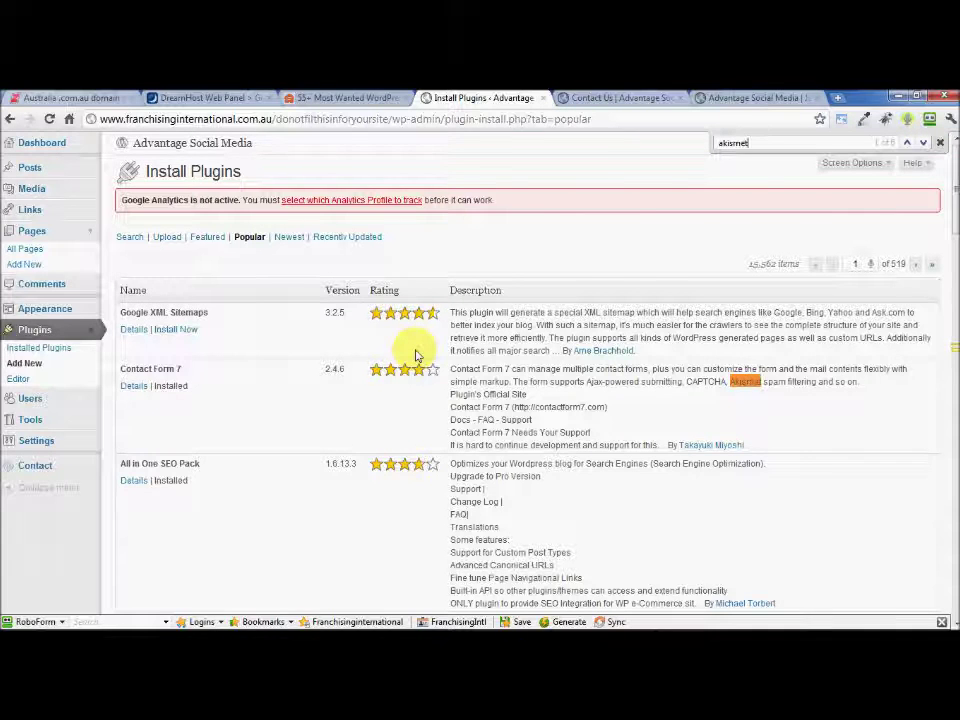
{"action": "type", "text": "akismet"}
{"action": "key", "text": "Return"}
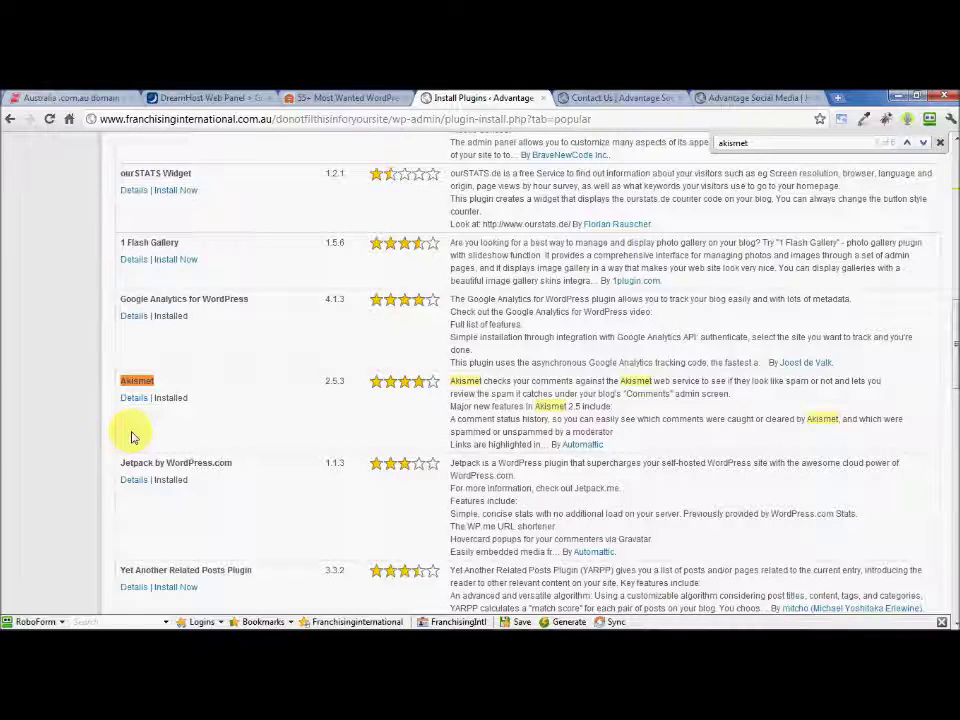
{"action": "key", "text": "alt+Tab"}
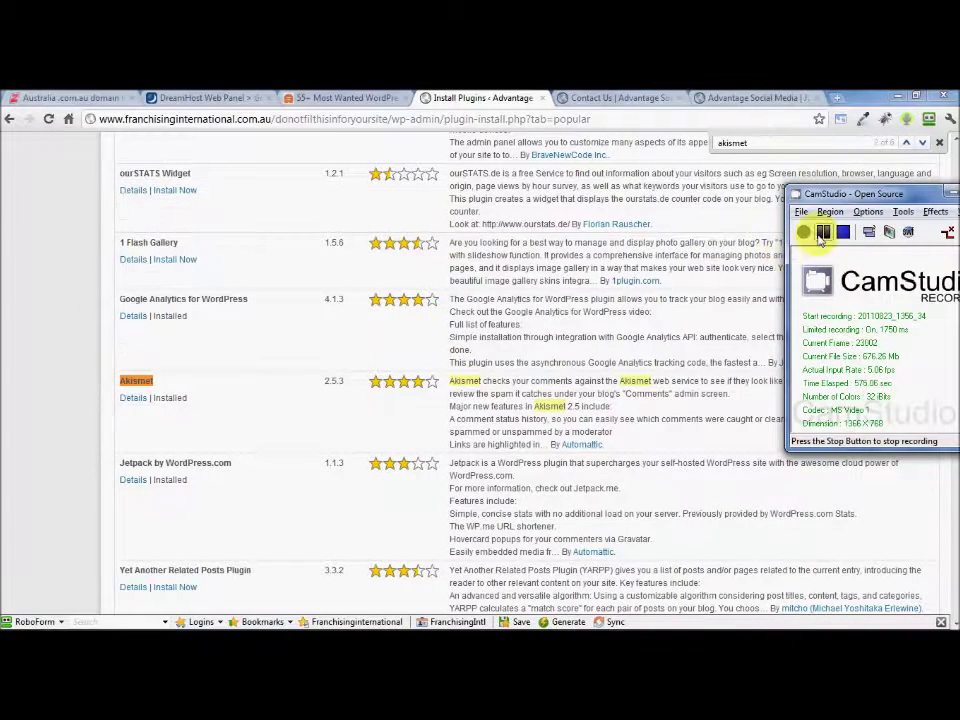
{"action": "left_click", "coordinate": [695, 296]}
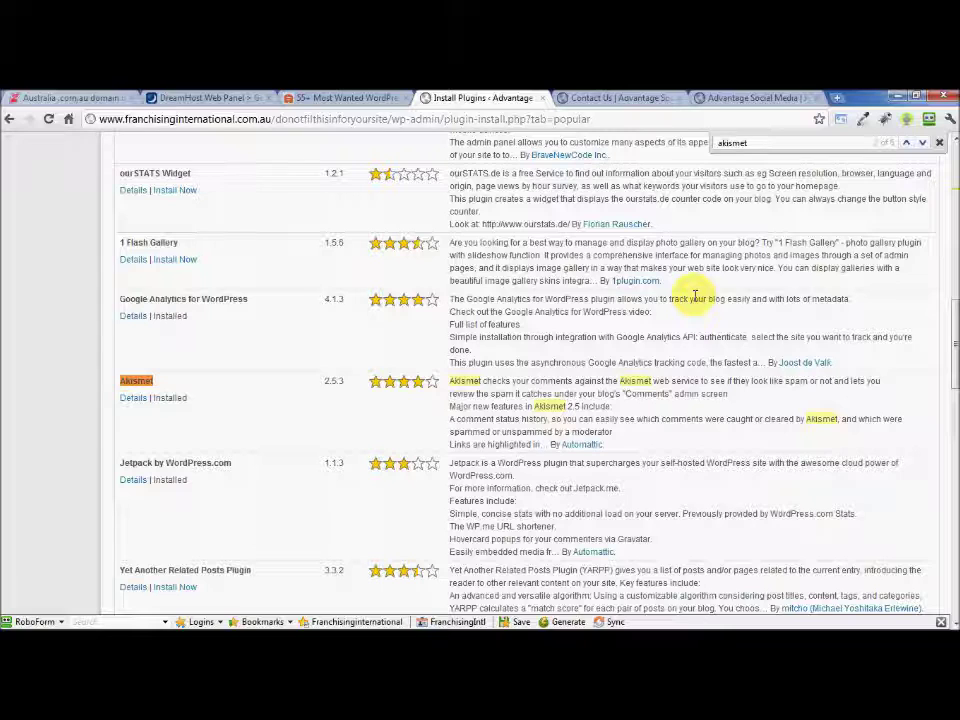
- List the inactive installed plugins, activate Akismet and open its API key configuration page
{"action": "scroll", "coordinate": [695, 296], "scroll_direction": "up", "scroll_amount": 10}
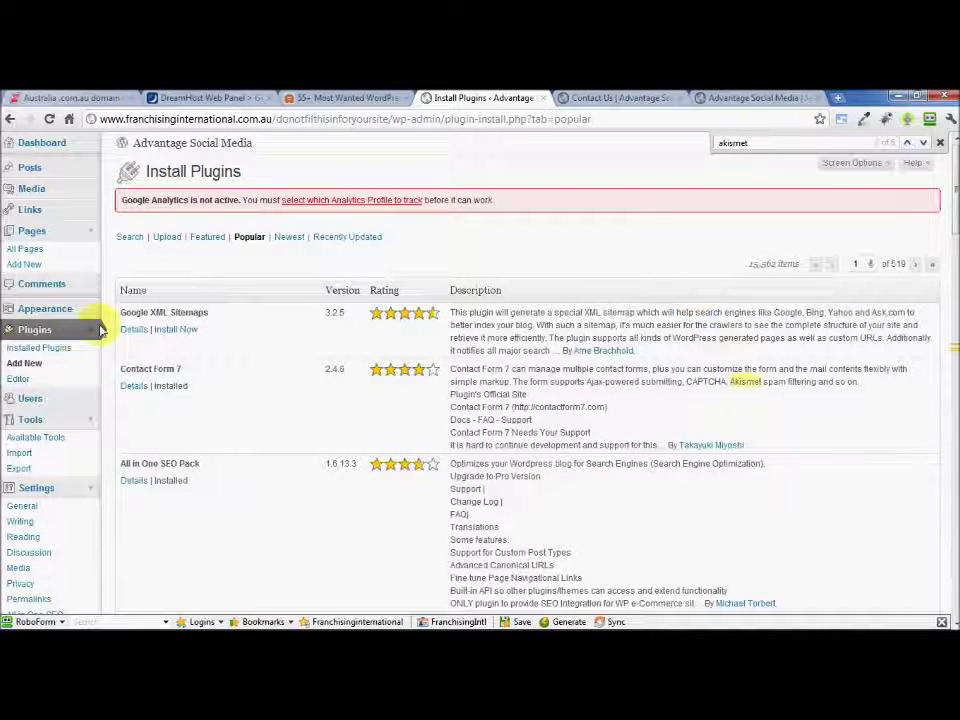
{"action": "left_click", "coordinate": [44, 341]}
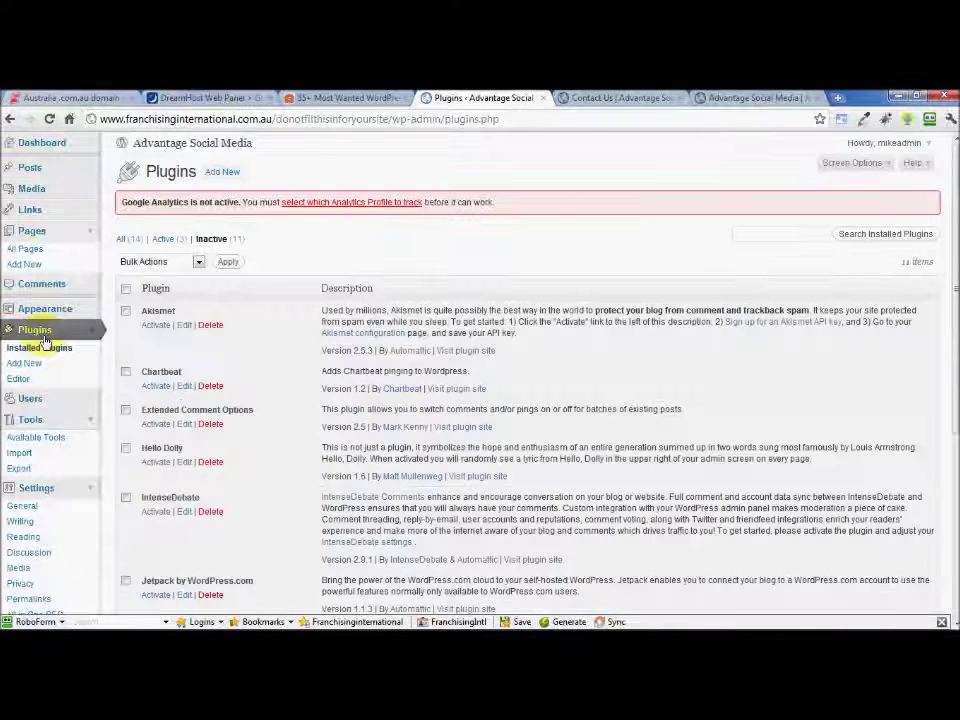
{"action": "left_click", "coordinate": [212, 242]}
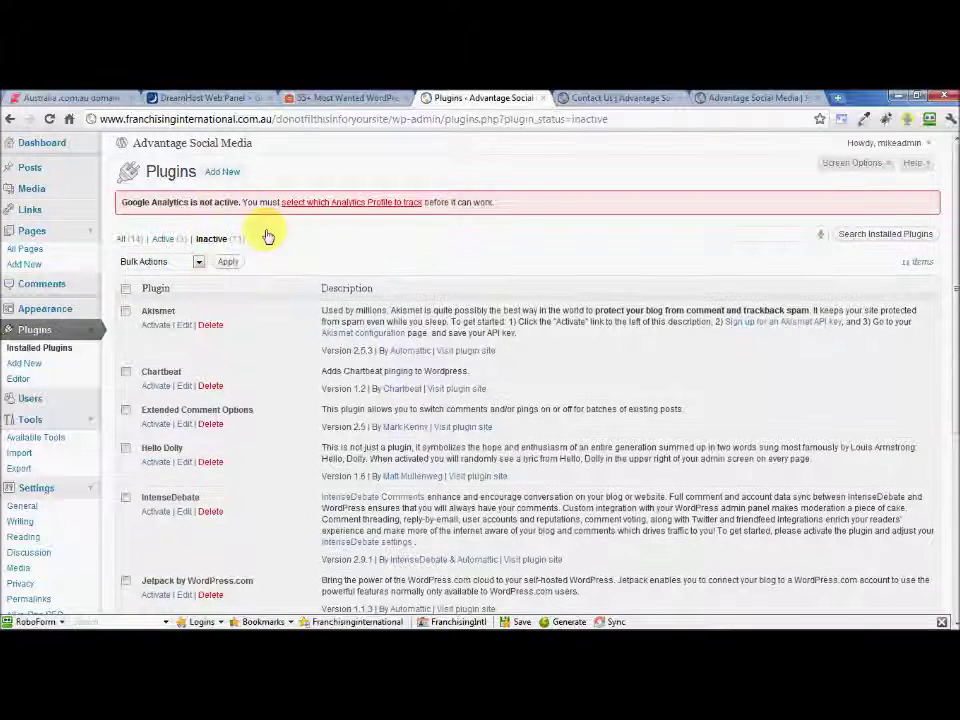
{"action": "left_click_drag", "start_coordinate": [944, 168], "coordinate": [946, 202]}
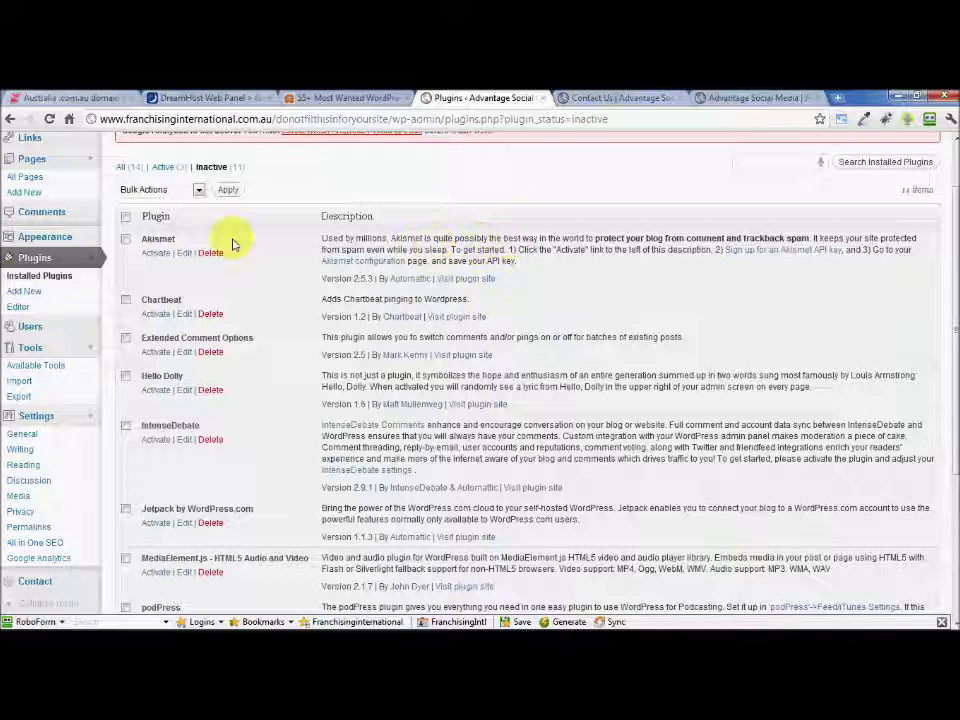
{"action": "left_click", "coordinate": [157, 256]}
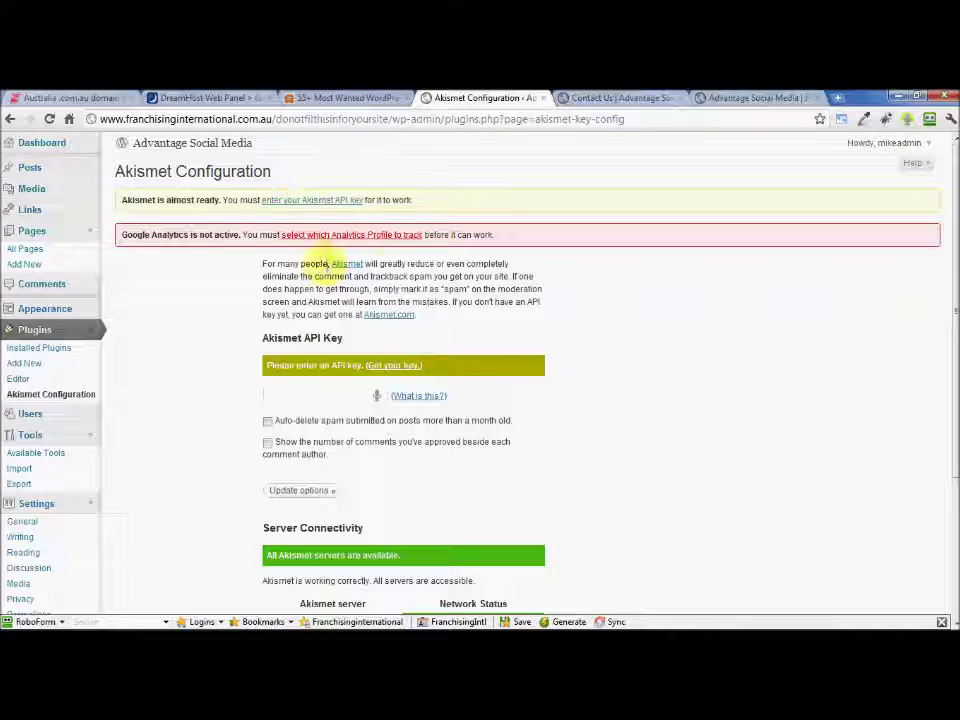
- Go to the Akismet API key signup and choose the Personal plan
{"action": "left_click_drag", "start_coordinate": [945, 189], "coordinate": [945, 247]}
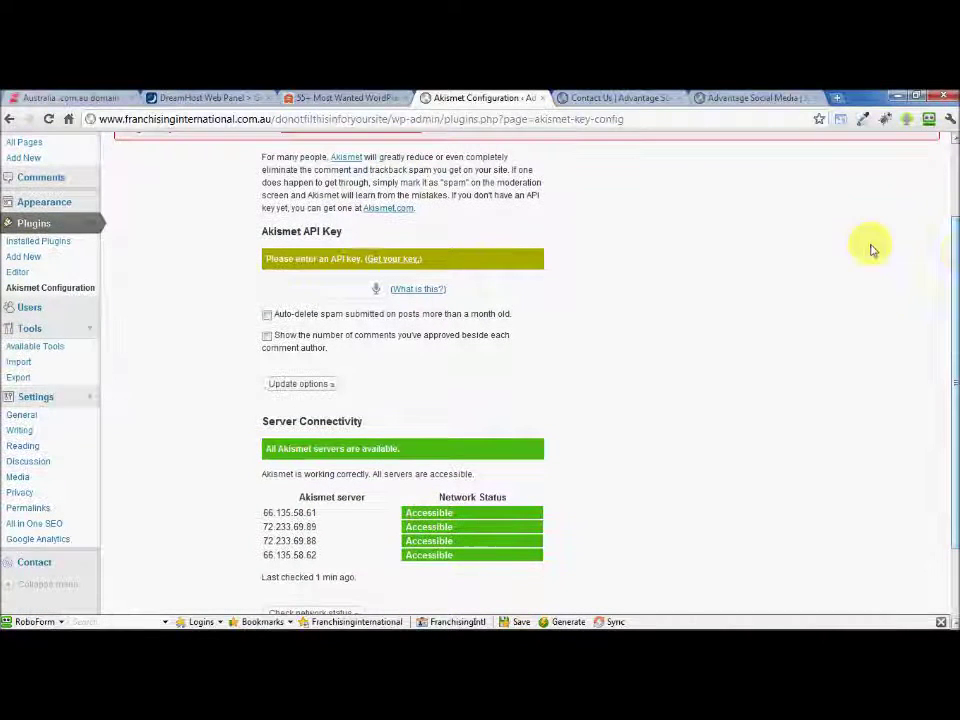
{"action": "left_click", "coordinate": [410, 260]}
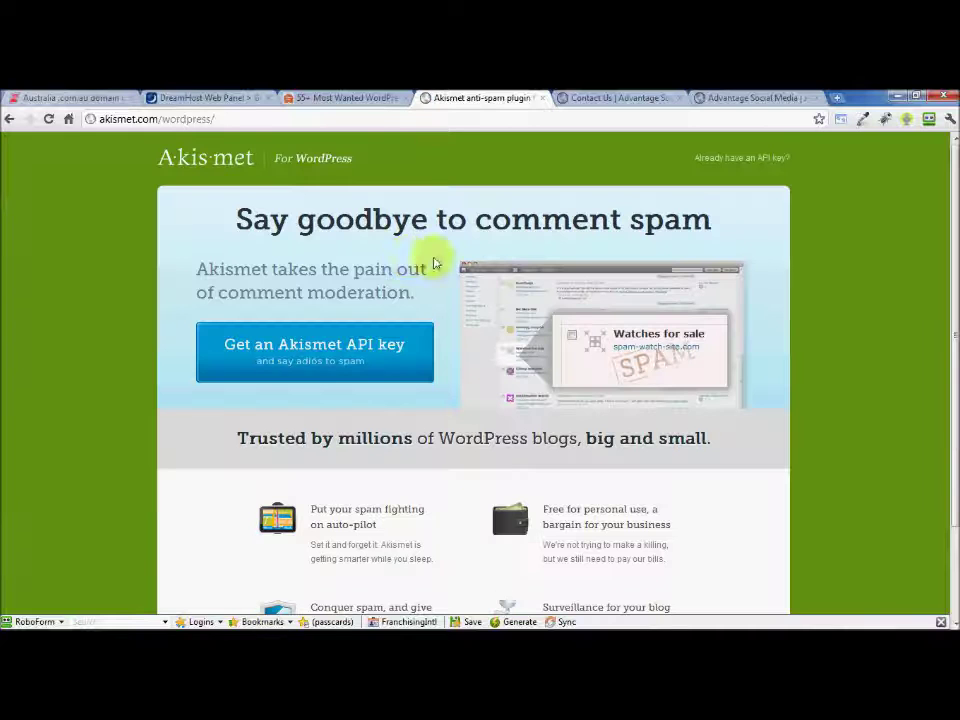
{"action": "left_click", "coordinate": [272, 370]}
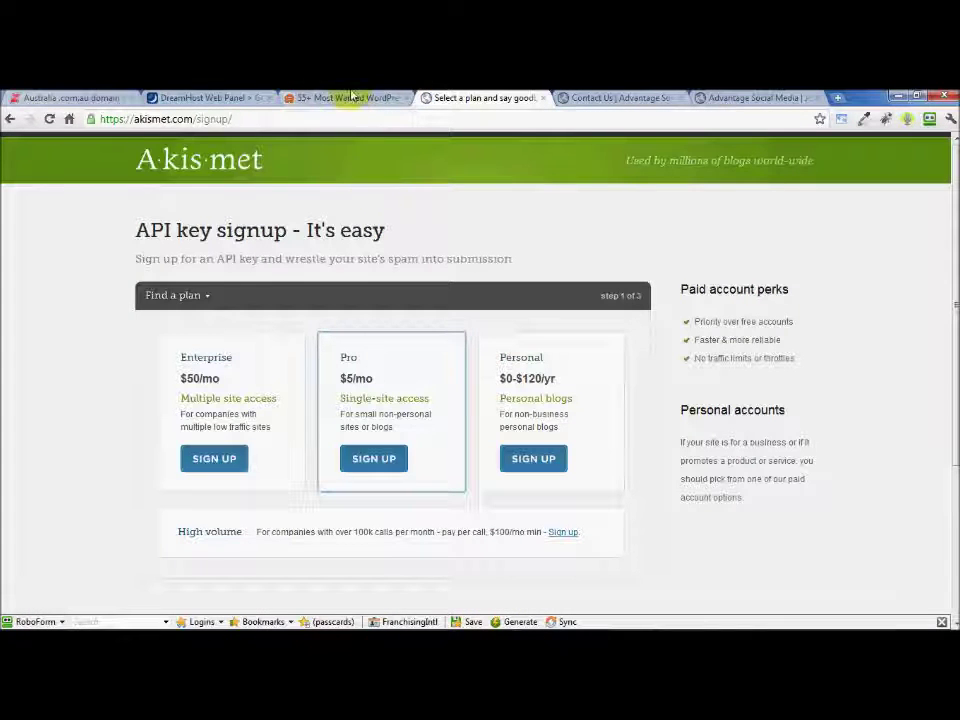
{"action": "left_click", "coordinate": [527, 414]}
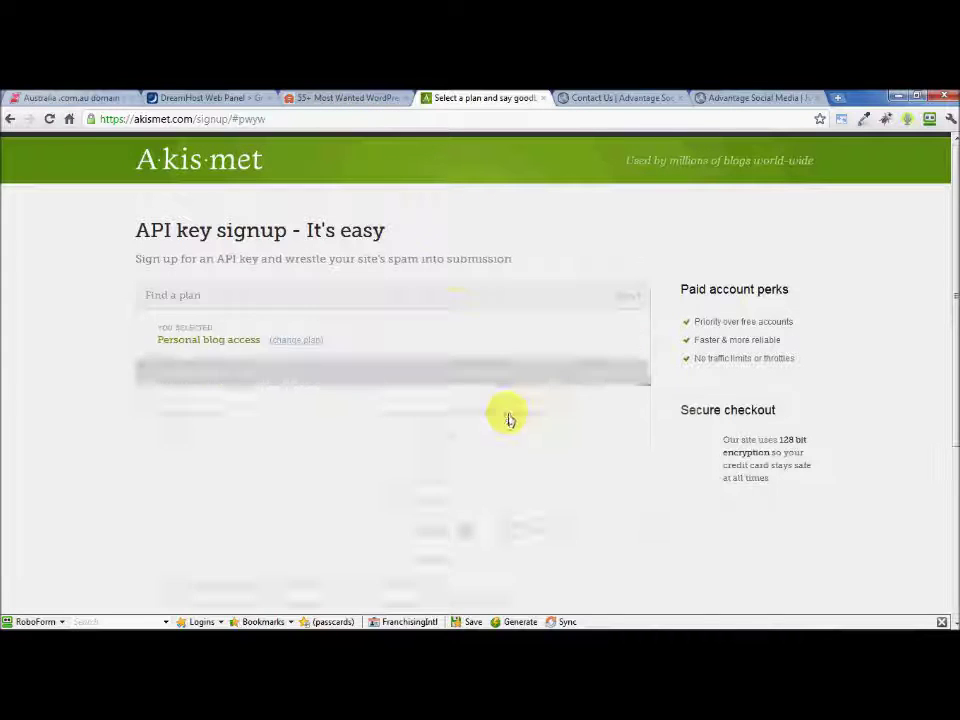
{"action": "left_click", "coordinate": [340, 100]}
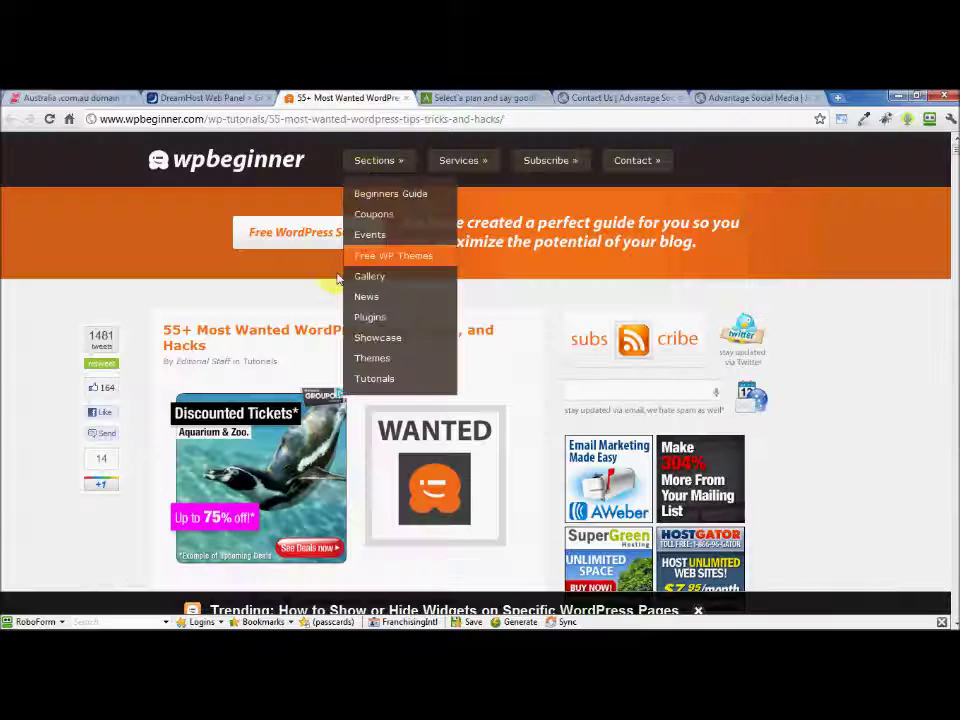
{"action": "left_click", "coordinate": [195, 100]}
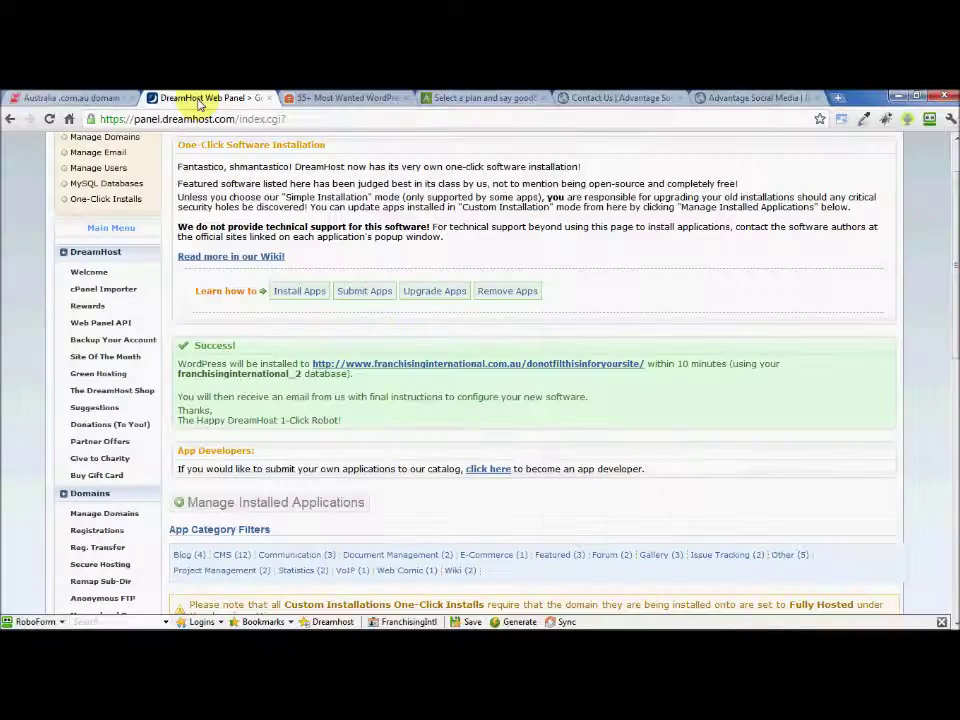
{"action": "key", "text": "ctrl+Tab"}
{"action": "key", "text": "ctrl+Tab"}
{"action": "key", "text": "ctrl+Tab"}
{"action": "key", "text": "ctrl+Tab"}
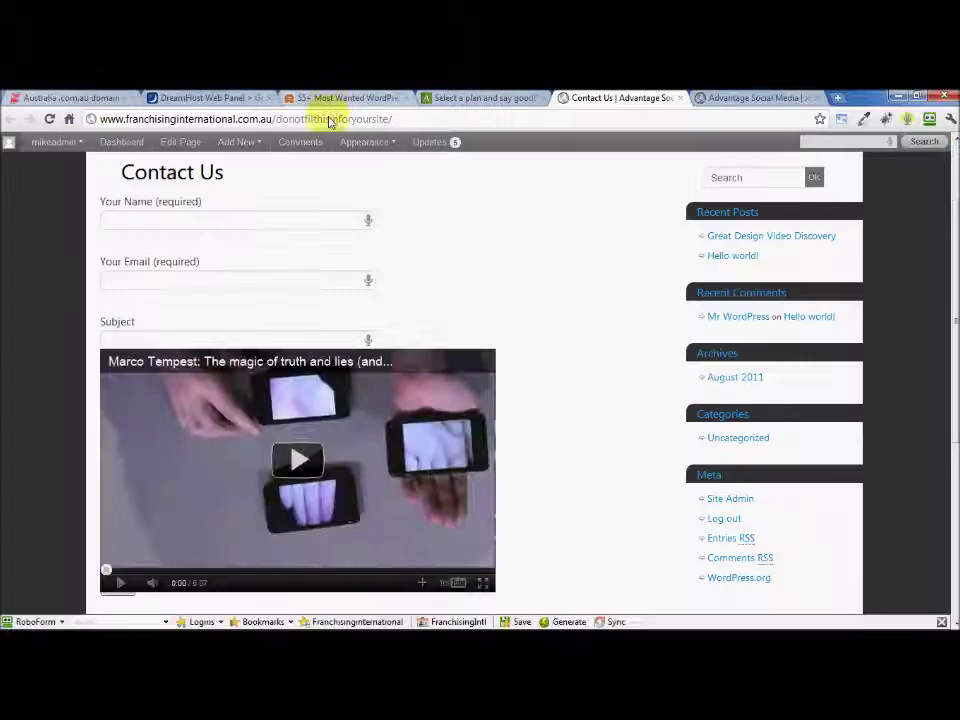
{"action": "key", "text": "ctrl+shift+Tab"}
{"action": "key", "text": "ctrl+shift+Tab"}
{"action": "key", "text": "ctrl+shift+Tab"}
{"action": "key", "text": "ctrl+Tab"}
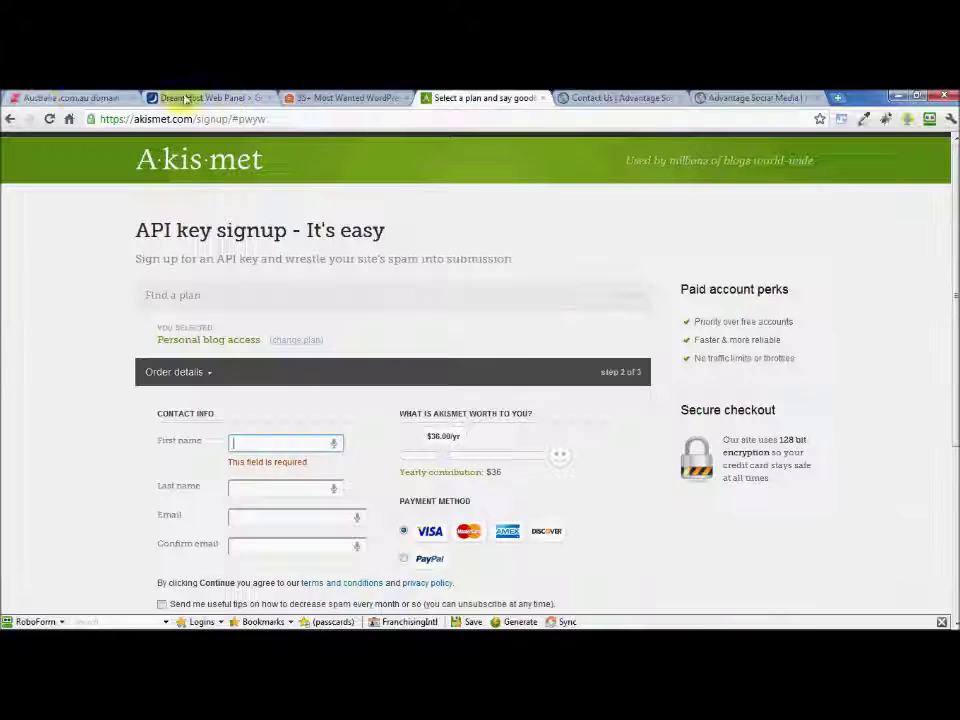
- Return to the Akismet configuration page and review its API key field, spam options and server connectivity
{"action": "left_click", "coordinate": [14, 120]}
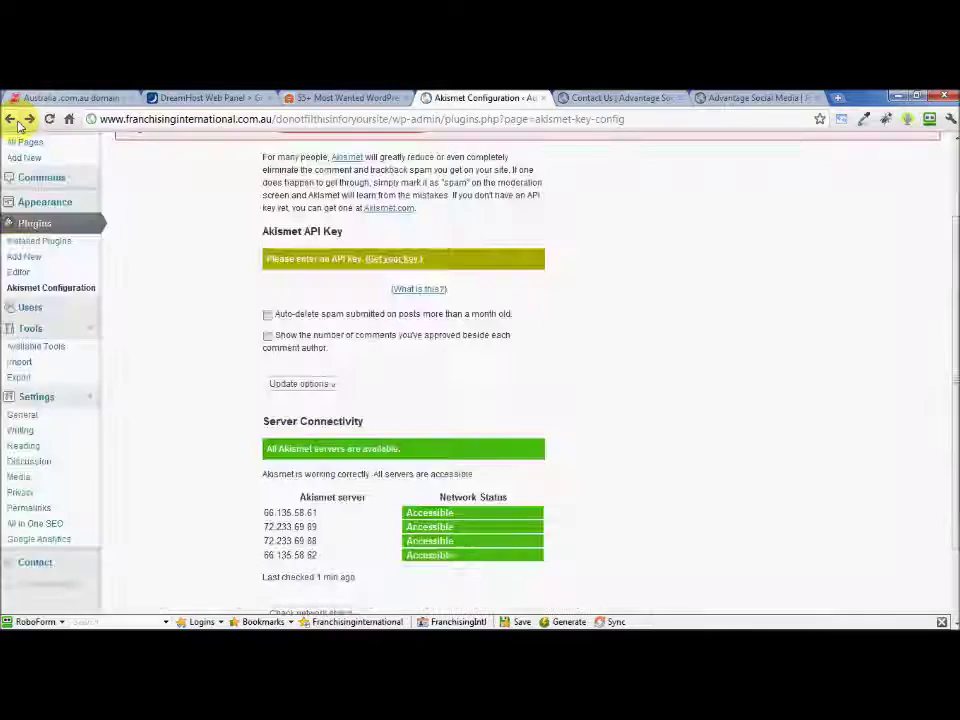
{"action": "left_click", "coordinate": [303, 287]}
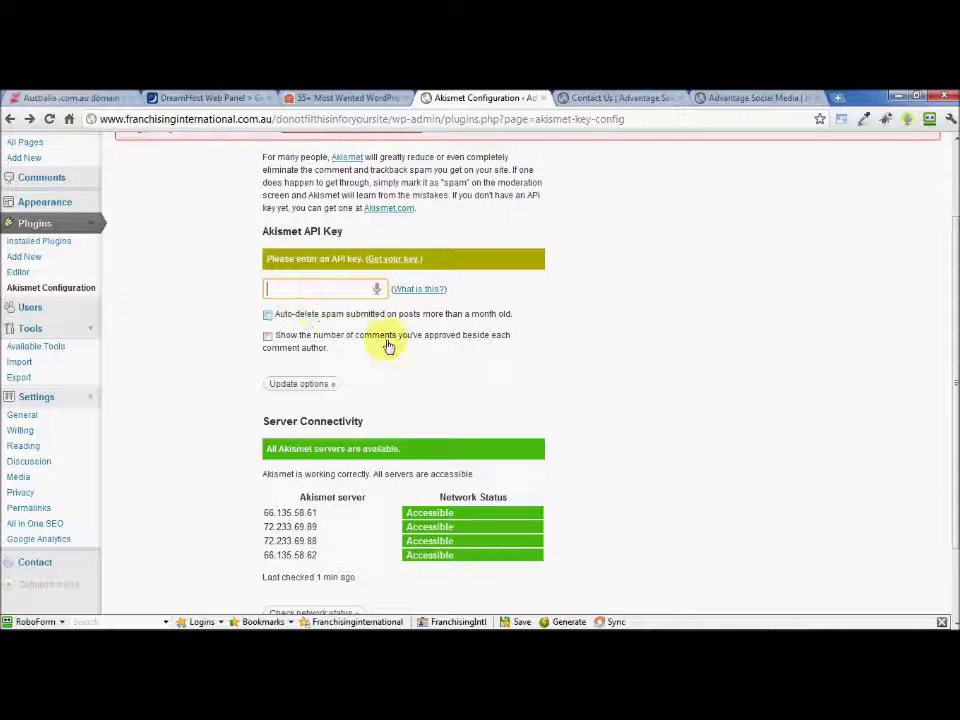
{"action": "middle_click", "coordinate": [699, 305]}
{"action": "scroll", "coordinate": [699, 305], "scroll_direction": "up", "scroll_amount": 3}
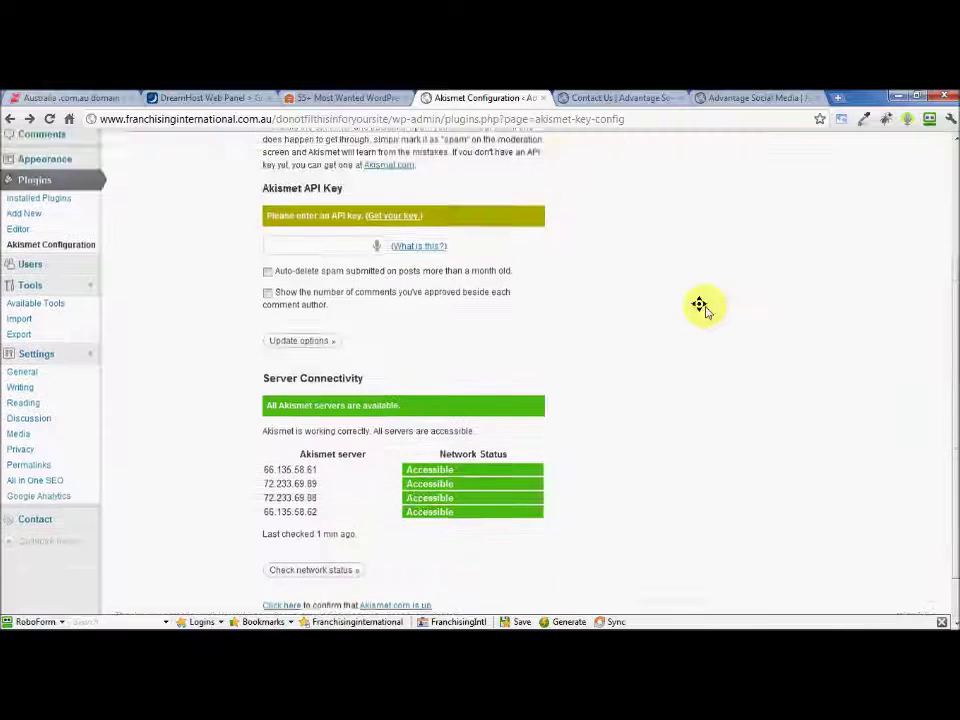